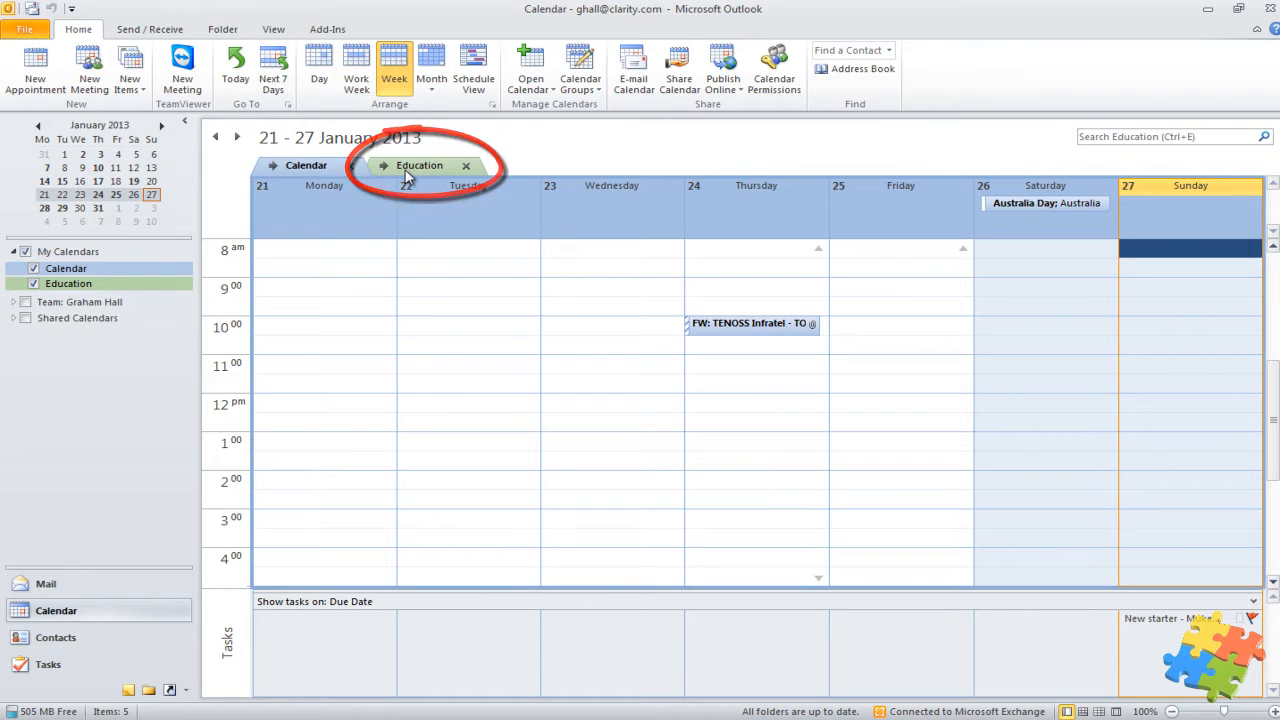
Display the calendar as a single day and look through its working hours.
{"action": "left_click", "coordinate": [320, 74]}
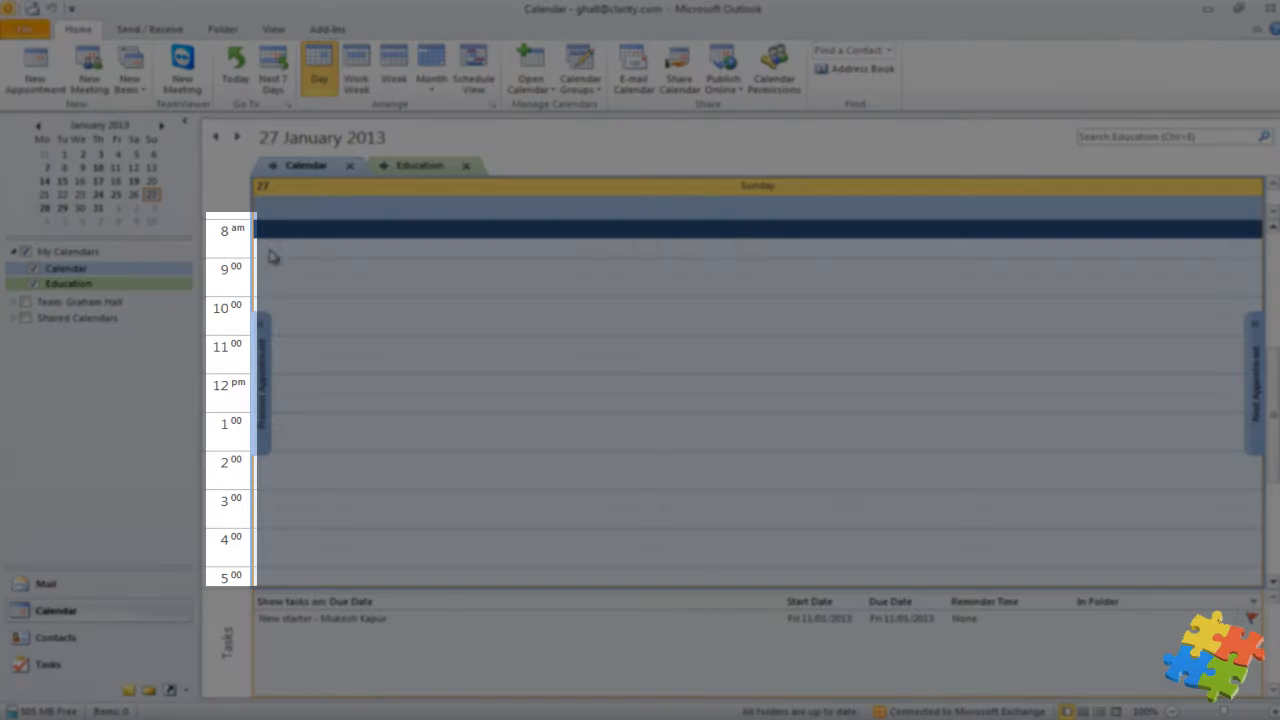
{"action": "scroll", "coordinate": [426, 375], "scroll_direction": "down", "scroll_amount": 3}
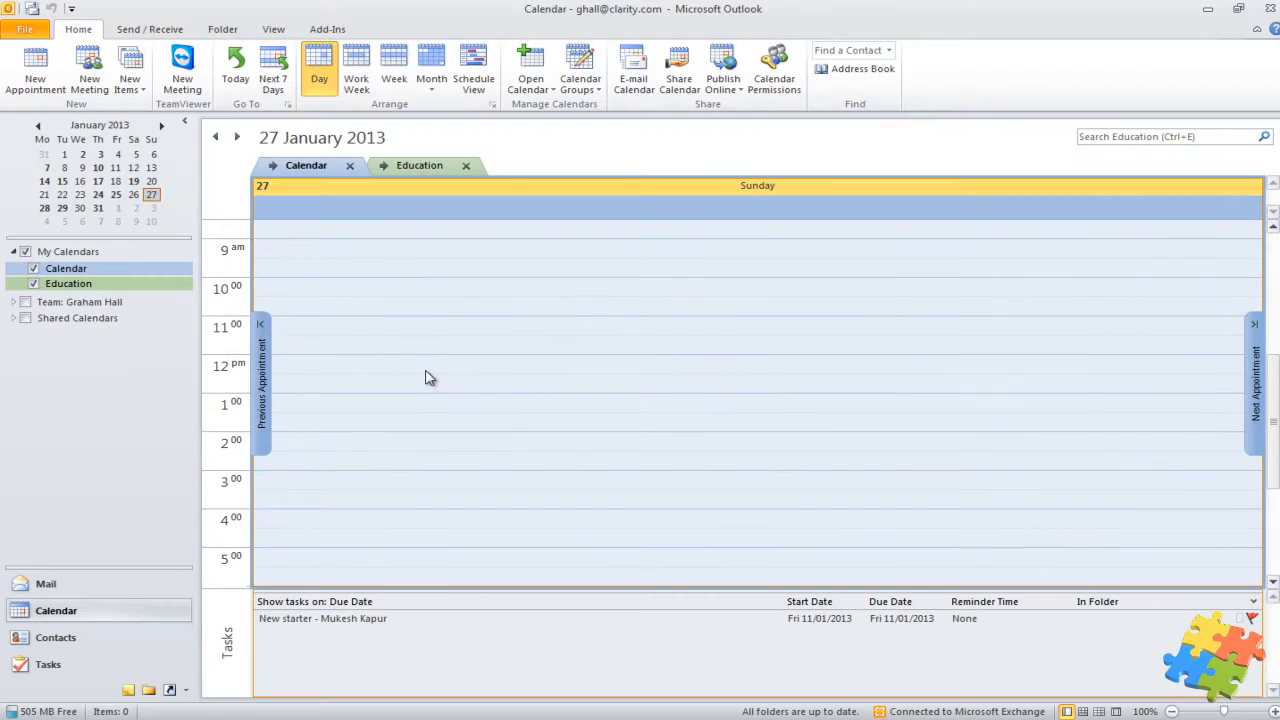
{"action": "scroll", "coordinate": [426, 376], "scroll_direction": "up", "scroll_amount": 3}
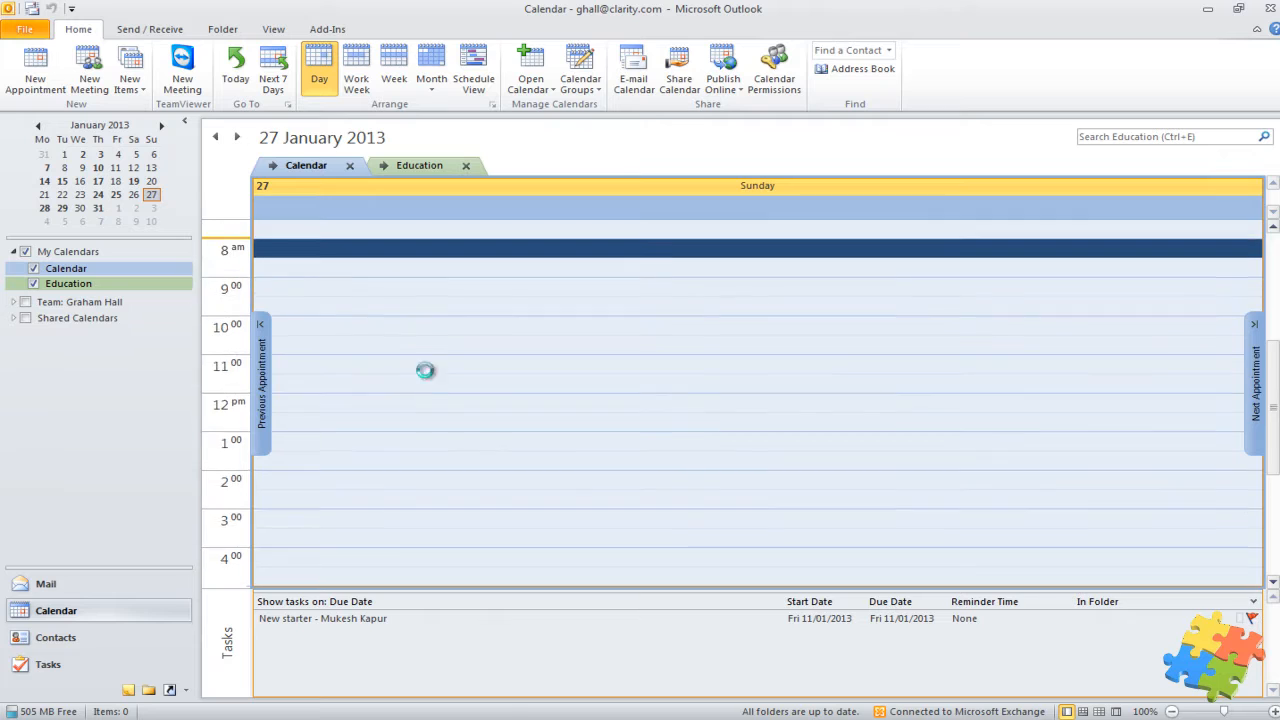
{"action": "scroll", "coordinate": [426, 376], "scroll_direction": "down", "scroll_amount": 2}
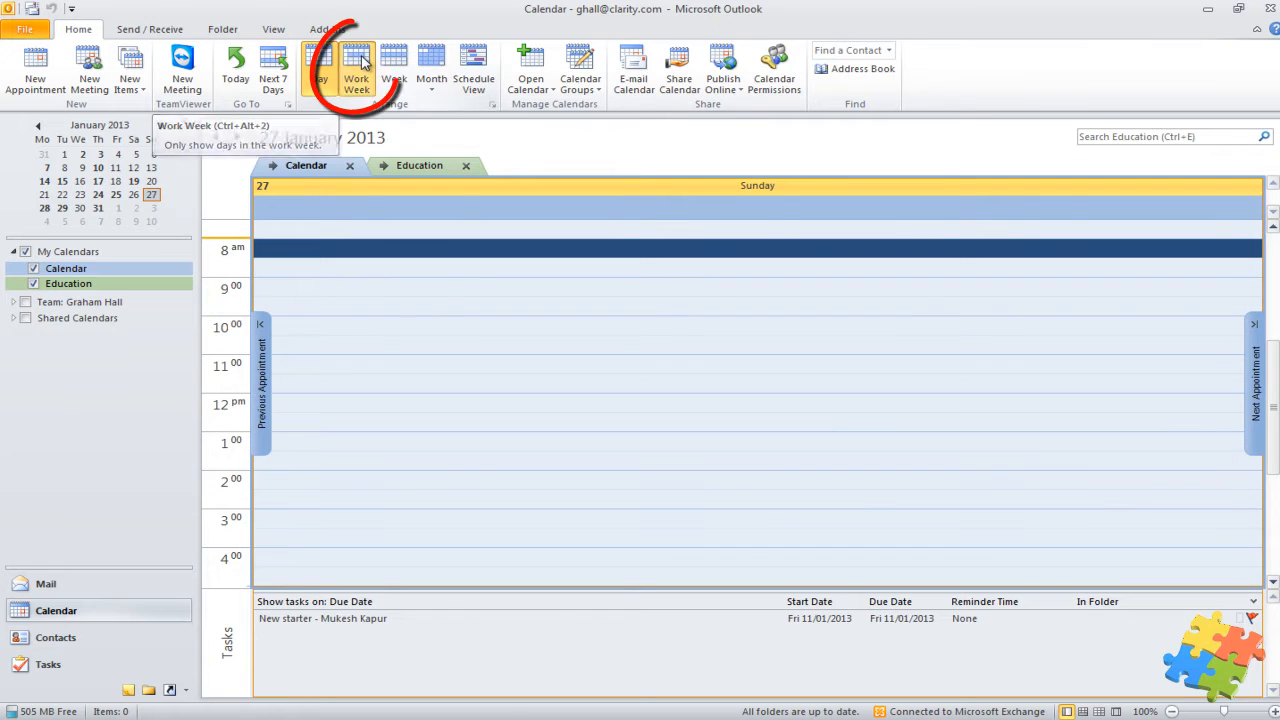
Show the calendar as a Work Week, review the early-morning appointments and jump to Thursday's evening appointment.
{"action": "left_click", "coordinate": [357, 70]}
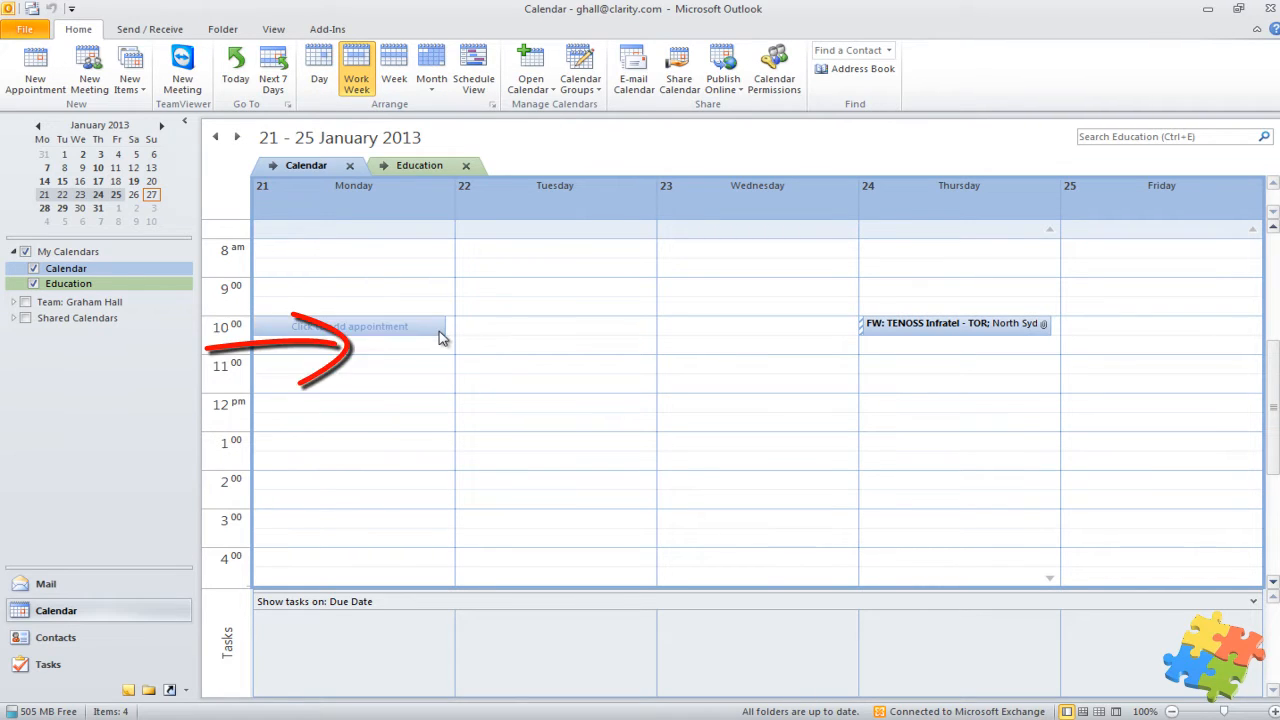
{"action": "scroll", "coordinate": [503, 357], "scroll_direction": "up", "scroll_amount": 2}
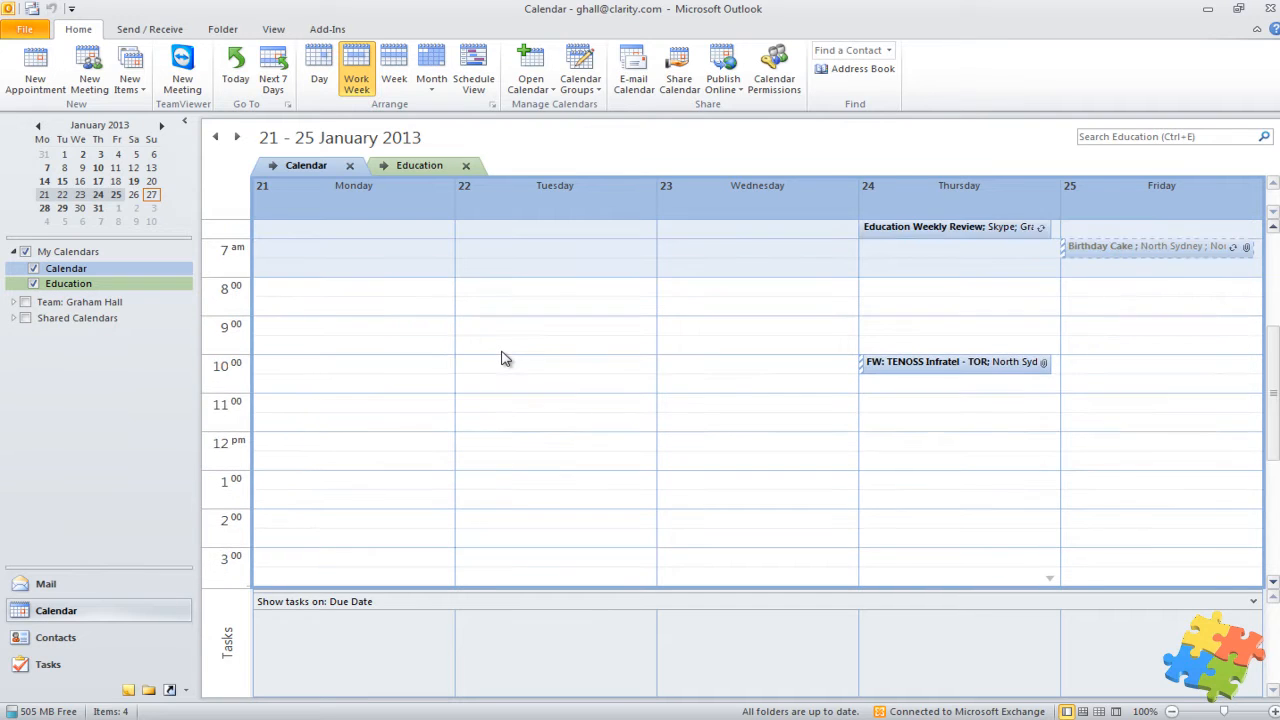
{"action": "scroll", "coordinate": [503, 357], "scroll_direction": "up", "scroll_amount": 2}
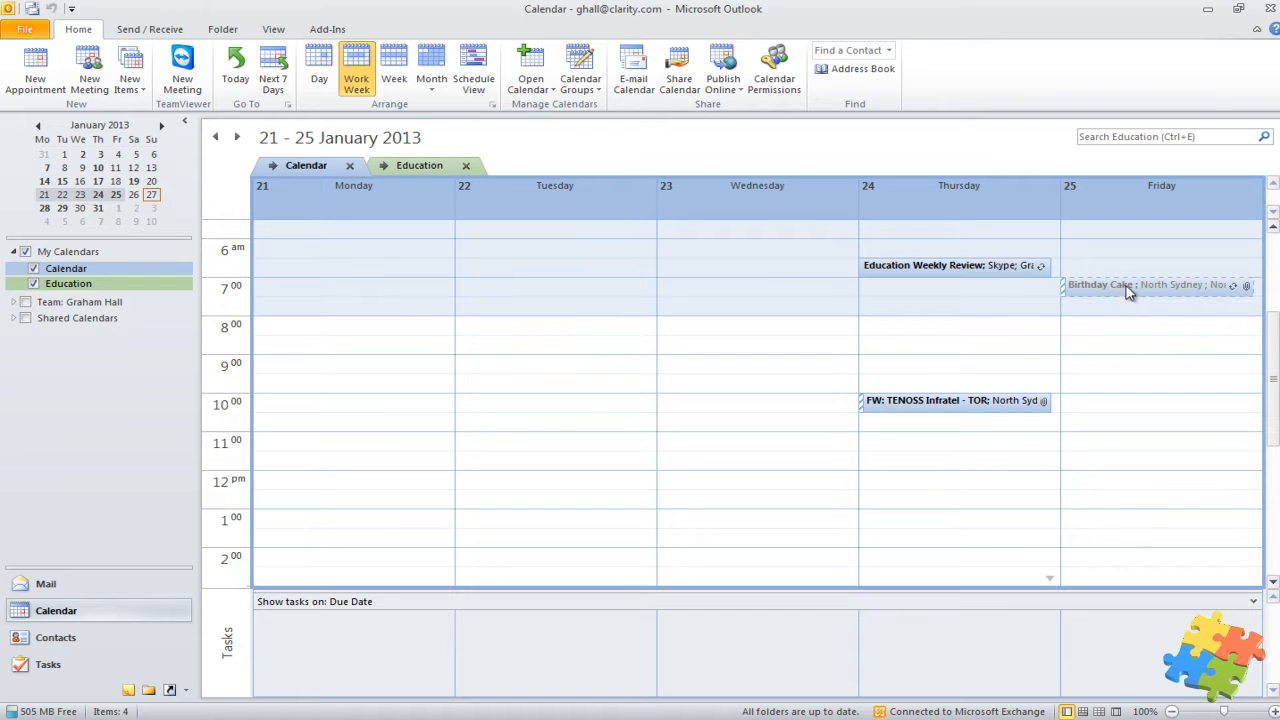
{"action": "mouse_move", "coordinate": [1129, 289]}
{"action": "scroll", "coordinate": [1195, 417], "scroll_direction": "down", "scroll_amount": 1}
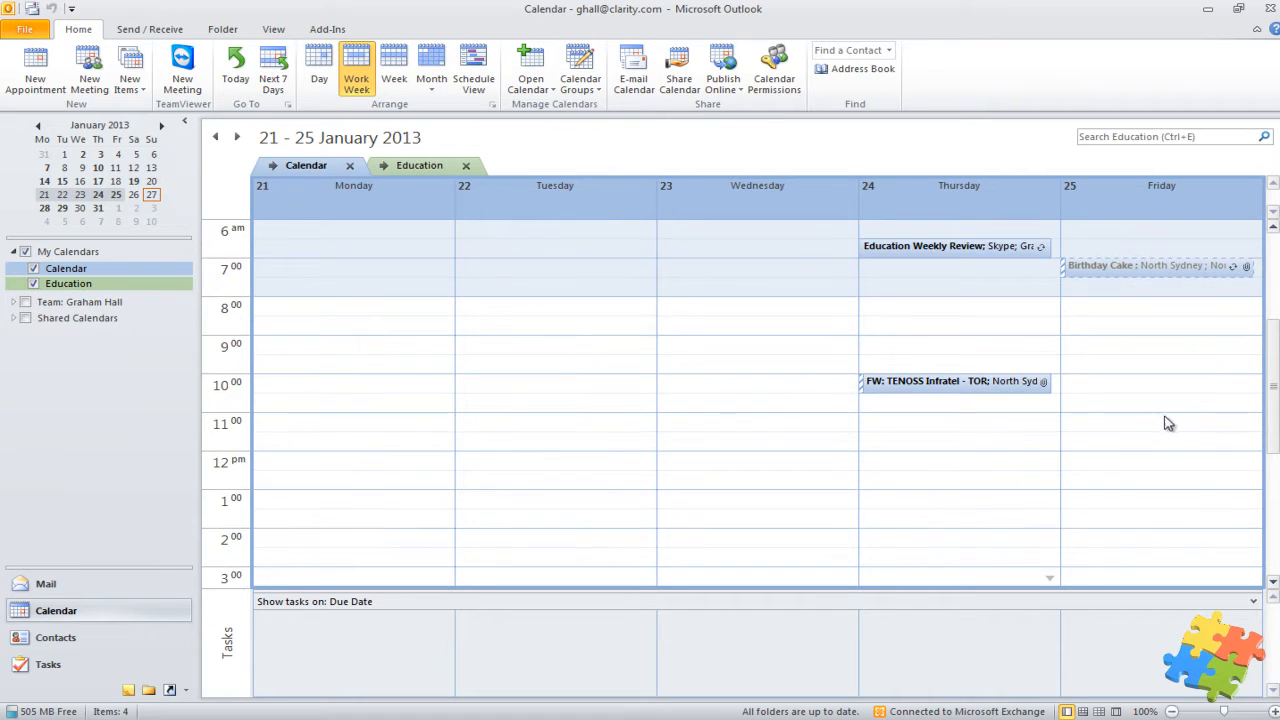
{"action": "left_click", "coordinate": [1050, 581]}
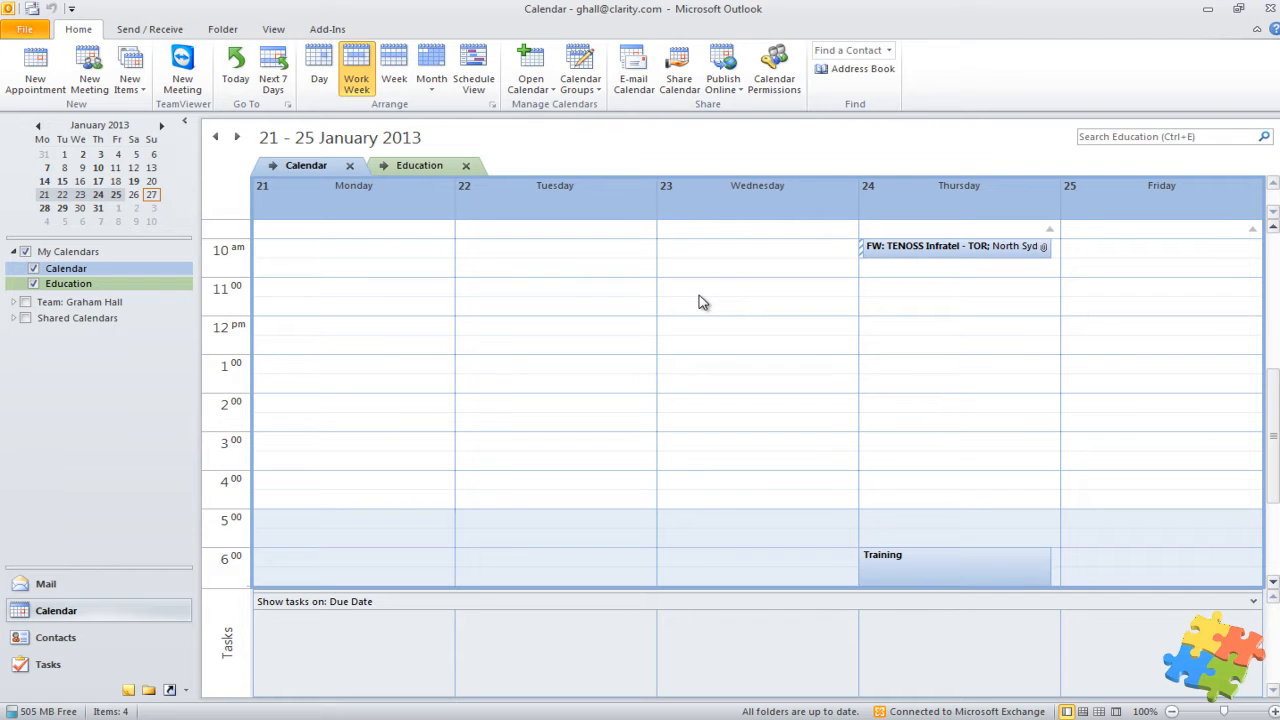
Display the full week and the whole month, paging forward to February 2013 and back to January.
{"action": "left_click", "coordinate": [394, 66]}
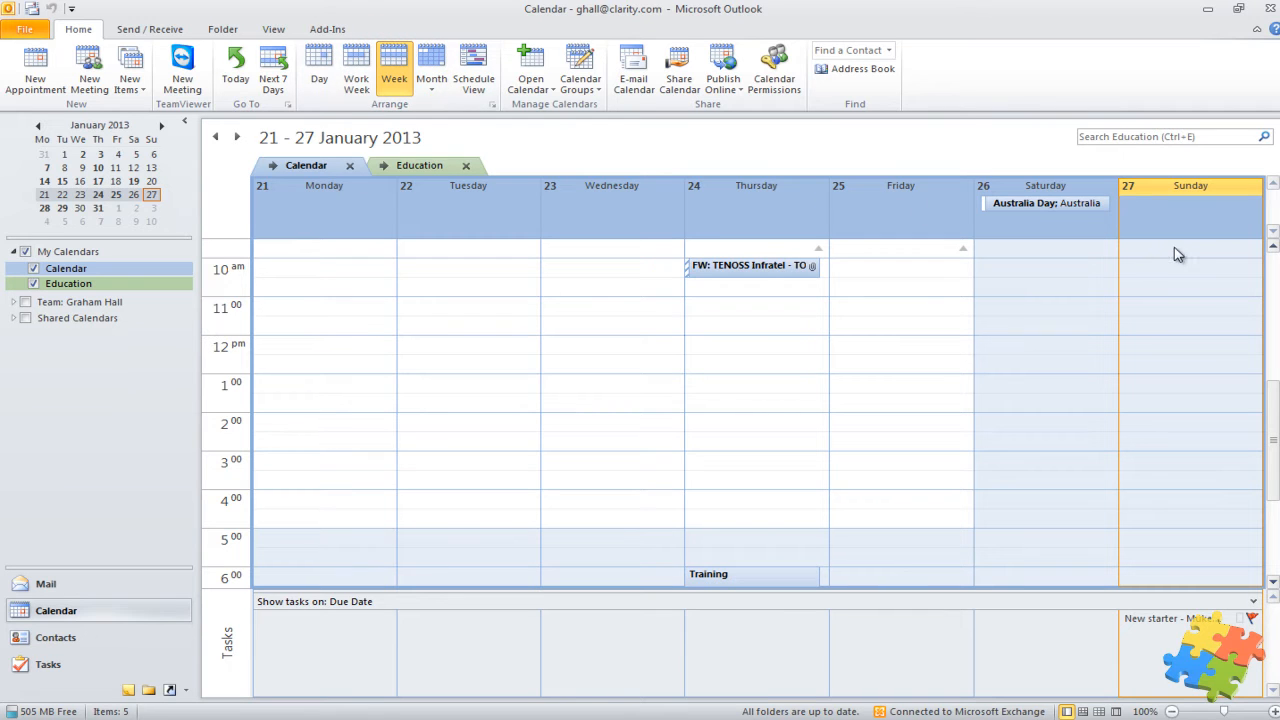
{"action": "left_click", "coordinate": [432, 62]}
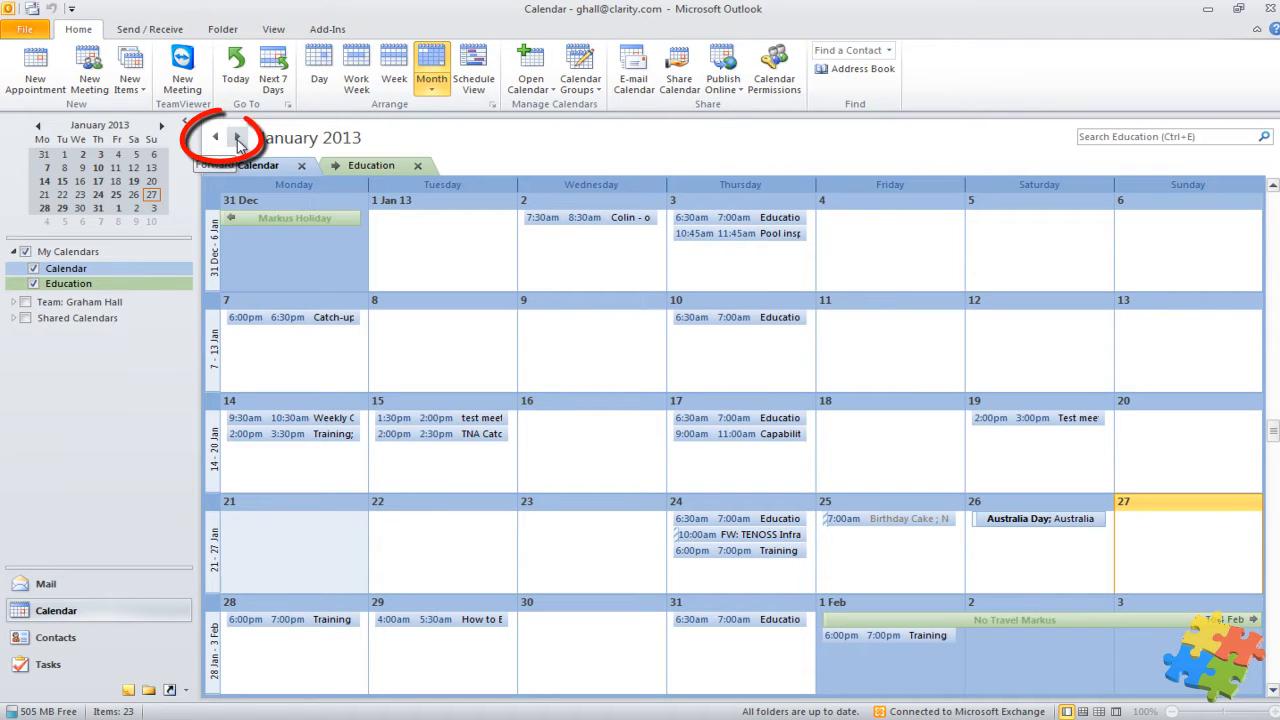
{"action": "left_click", "coordinate": [237, 138]}
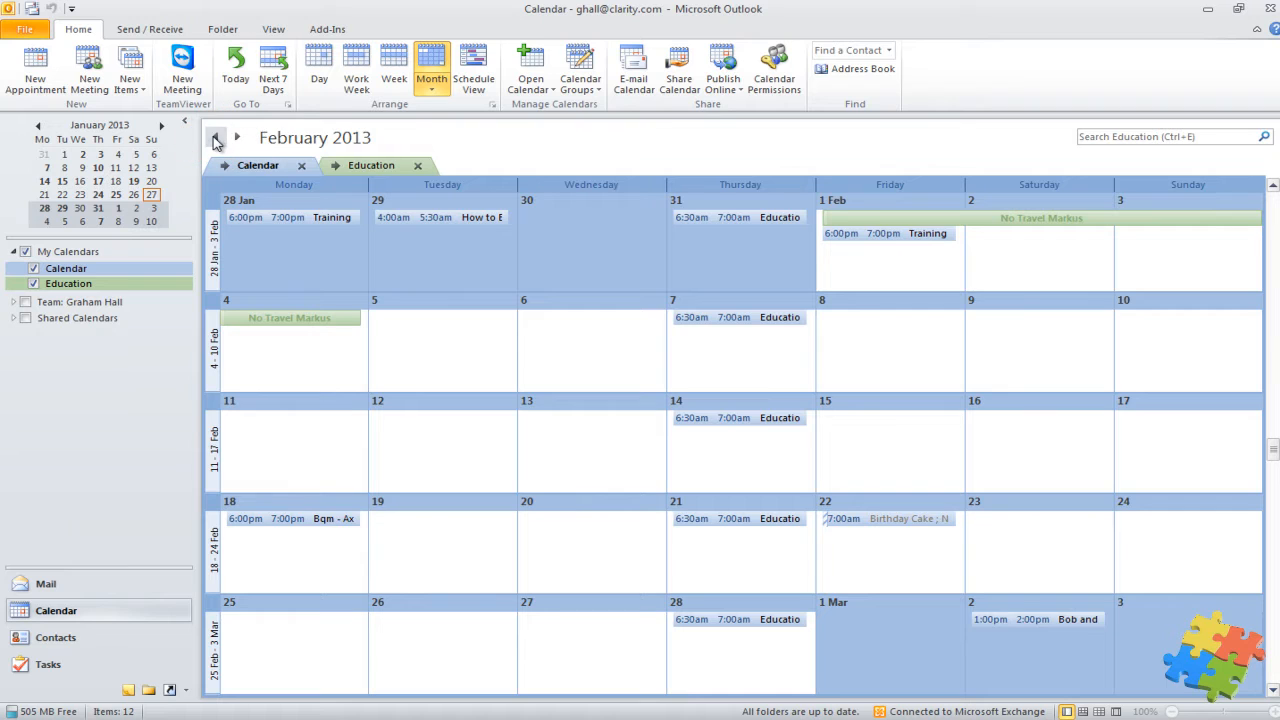
{"action": "left_click", "coordinate": [216, 137]}
Open 14 February 2013 through the small month calendar and display the full week containing it.
{"action": "left_click", "coordinate": [162, 127]}
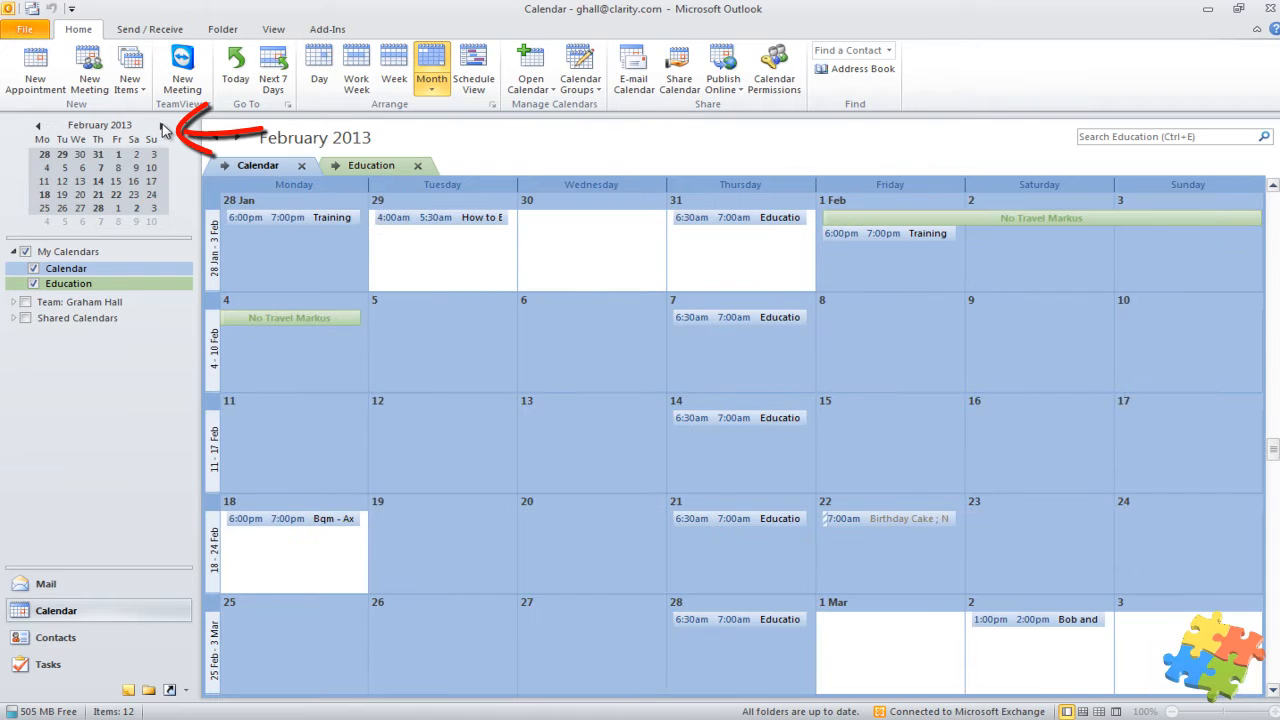
{"action": "left_click", "coordinate": [99, 181]}
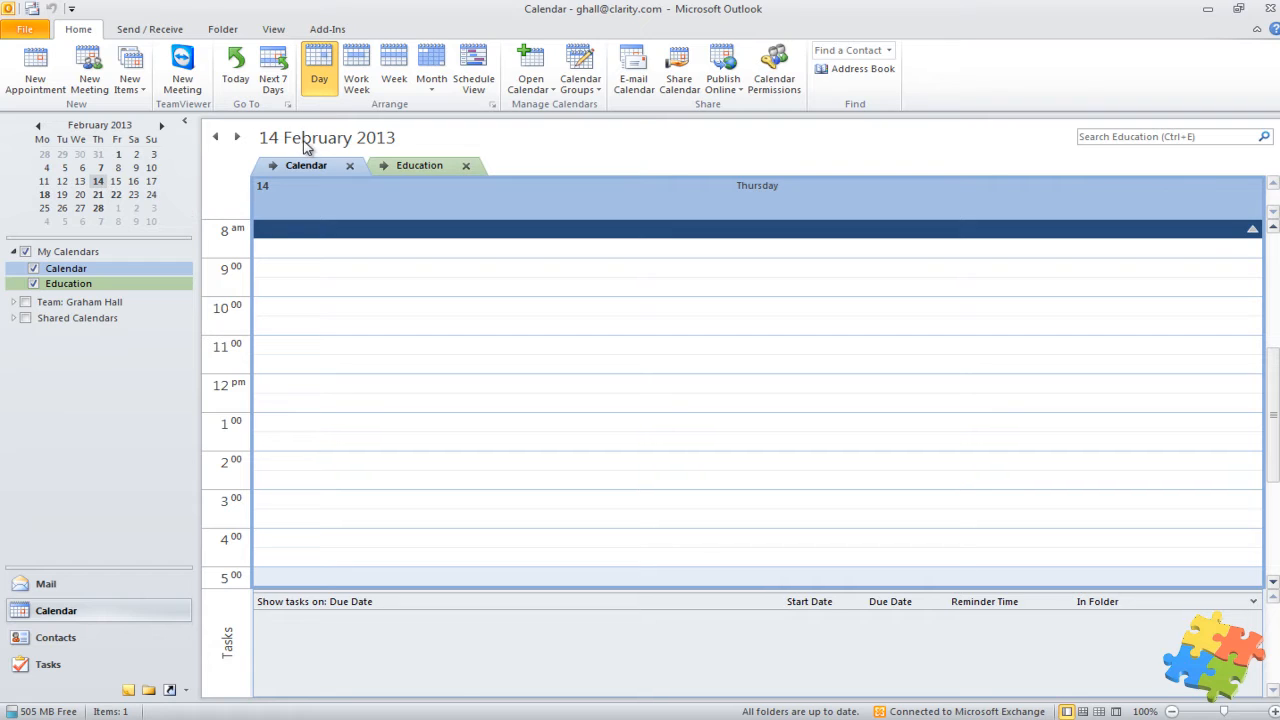
{"action": "left_click", "coordinate": [397, 60]}
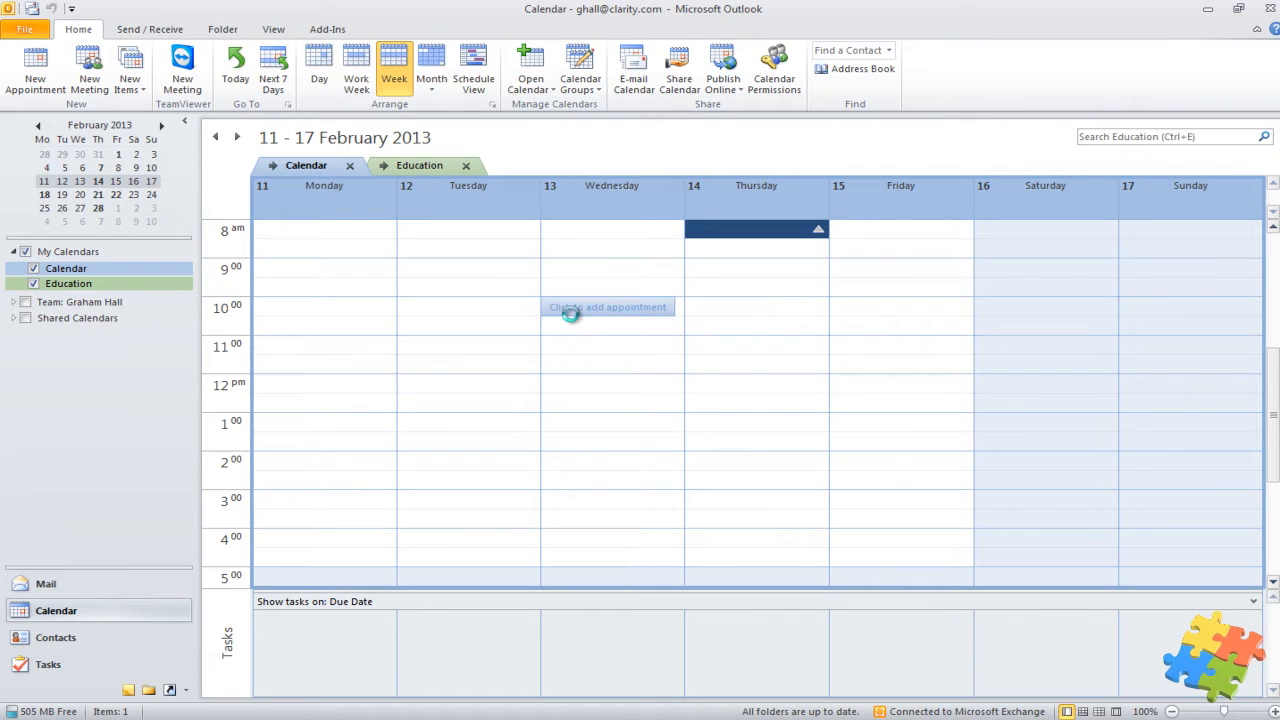
Use Go To Date to show Thu 14/02/2013 in the Week Calendar.
{"action": "key", "text": "ctrl+g"}
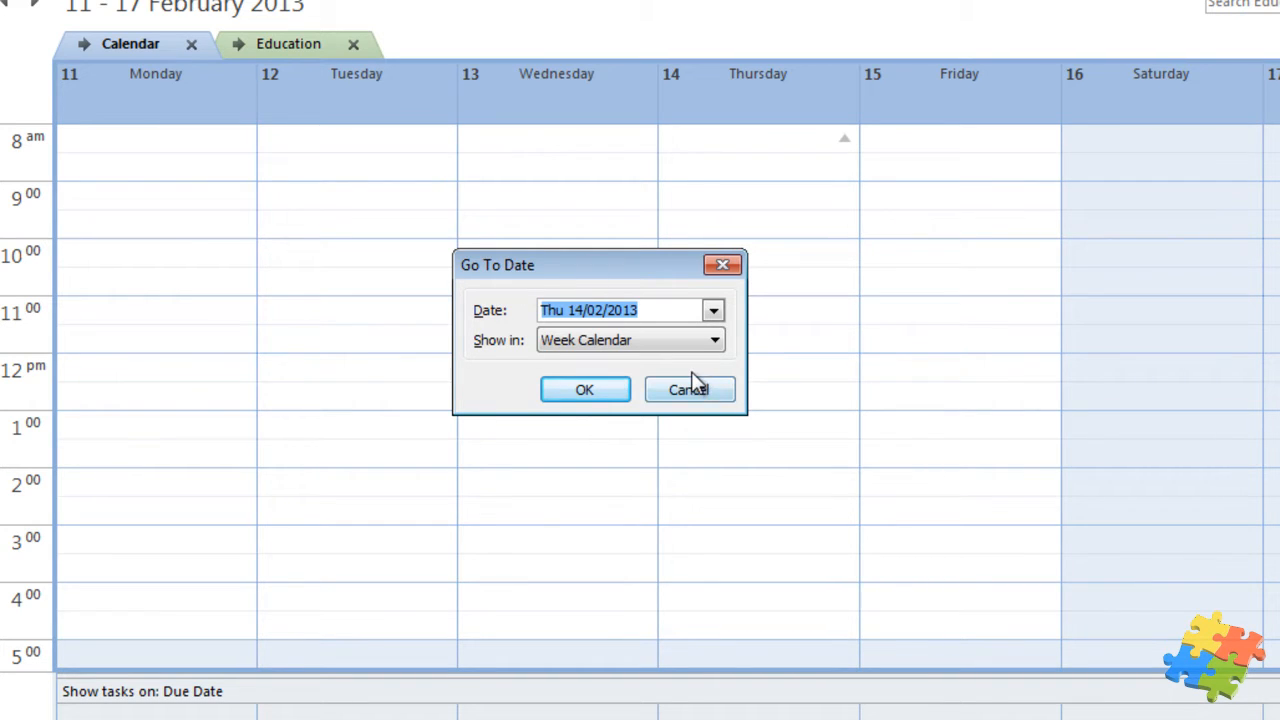
{"action": "left_click", "coordinate": [714, 344]}
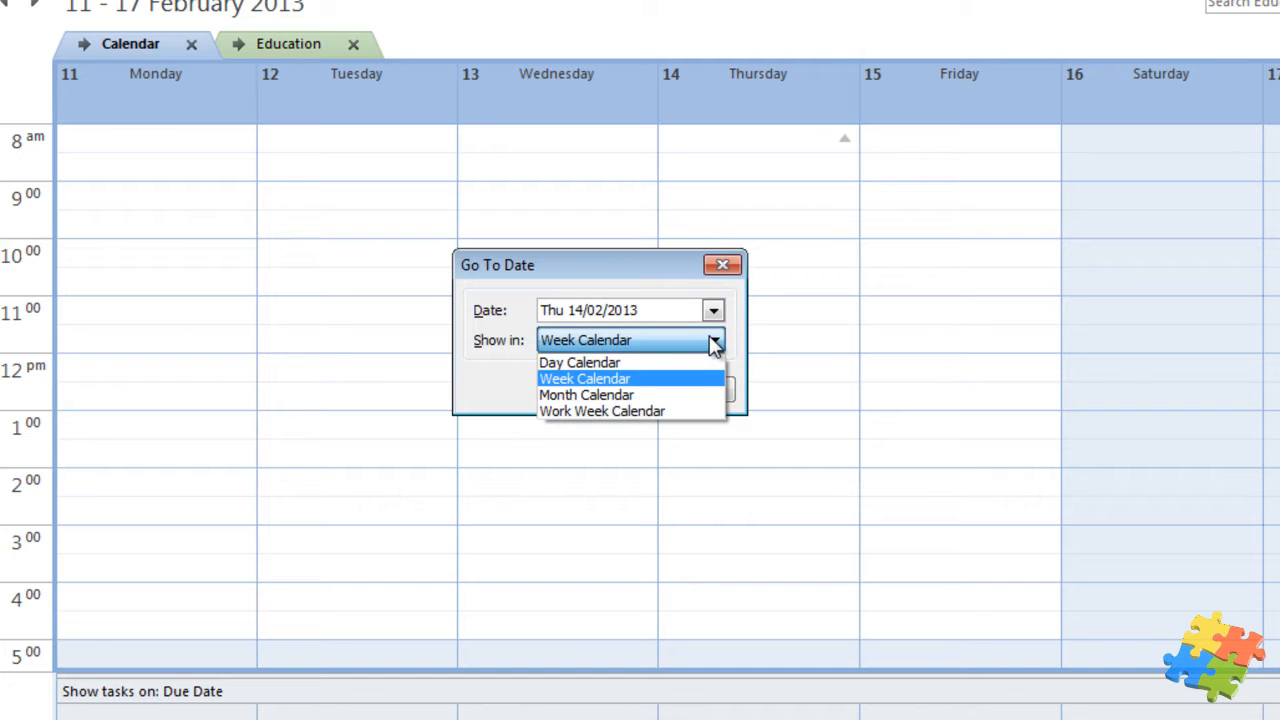
{"action": "left_click", "coordinate": [666, 381]}
{"action": "left_click", "coordinate": [580, 392]}
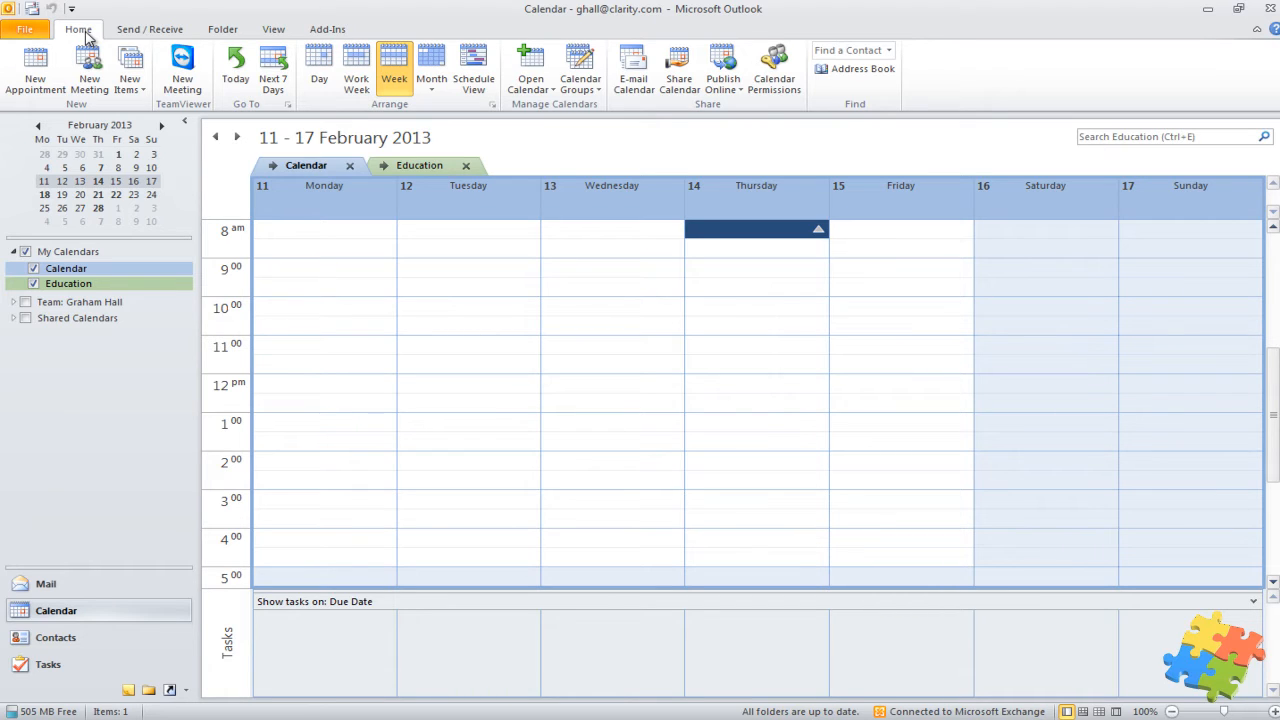
View the calendar entries as a List, followed by only the Active appointments.
{"action": "left_click", "coordinate": [273, 38]}
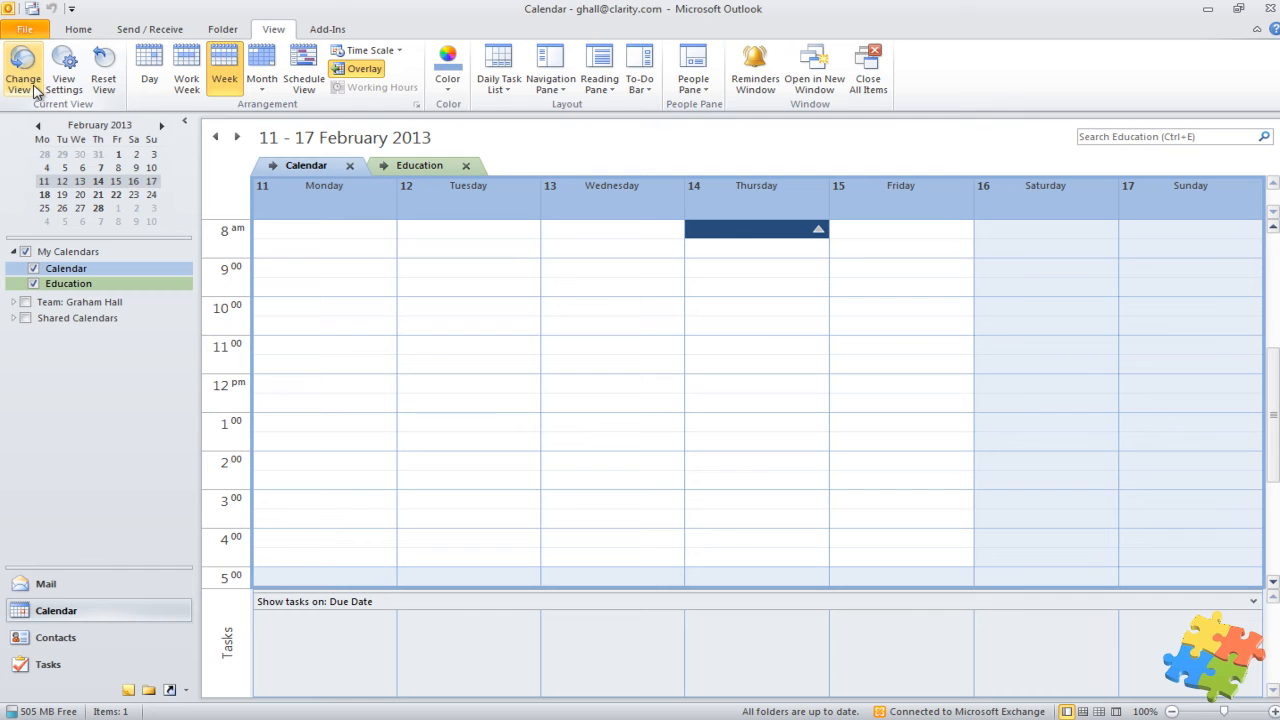
{"action": "left_click", "coordinate": [33, 89]}
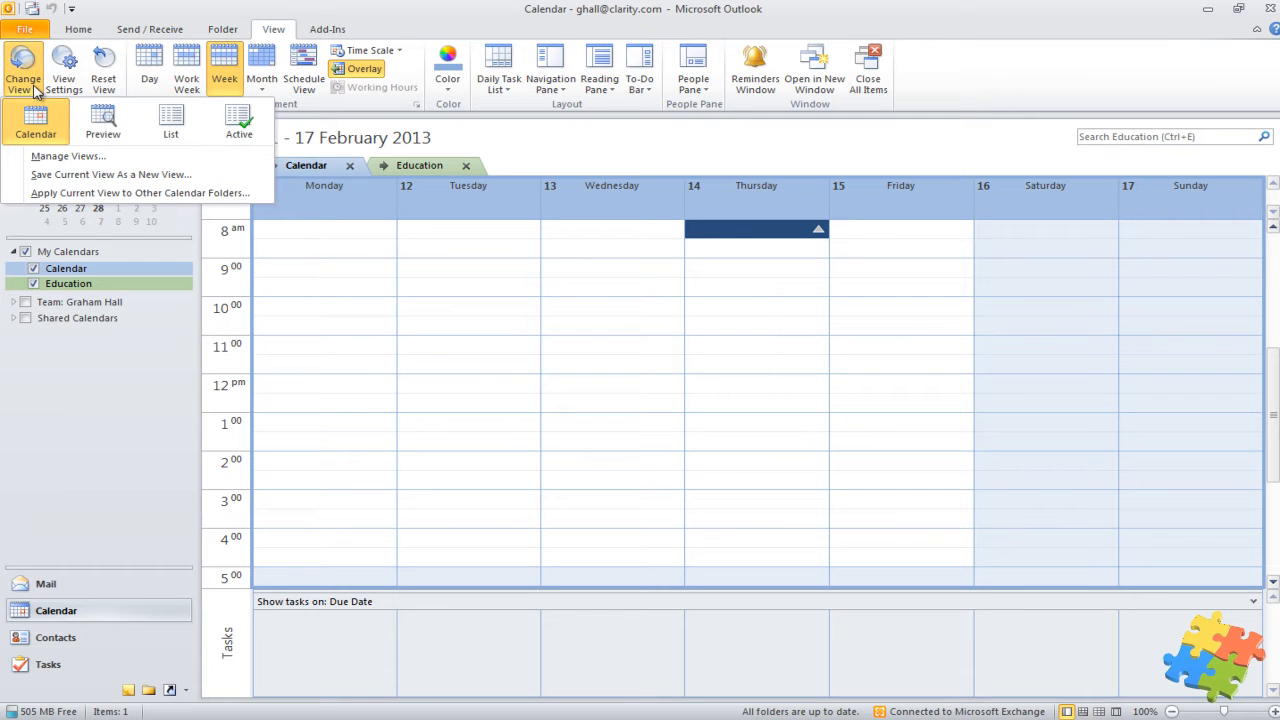
{"action": "left_click", "coordinate": [170, 128]}
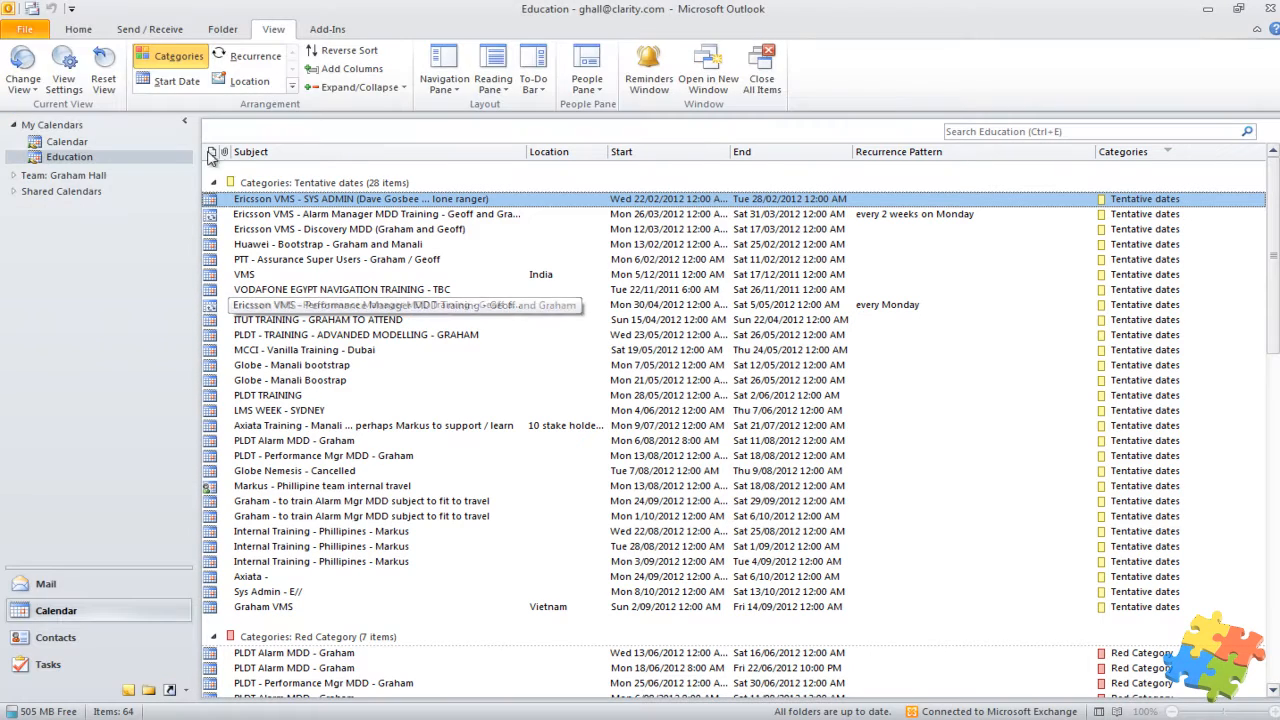
{"action": "left_click", "coordinate": [22, 84]}
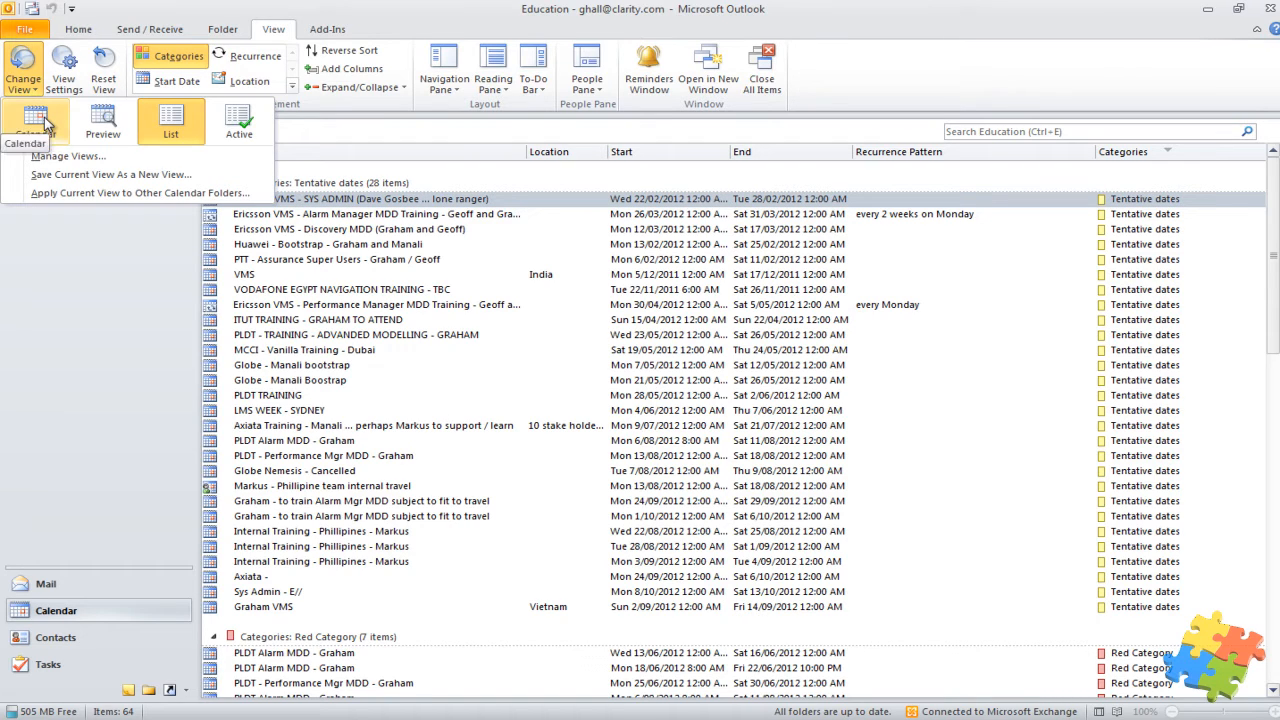
{"action": "left_click", "coordinate": [228, 123]}
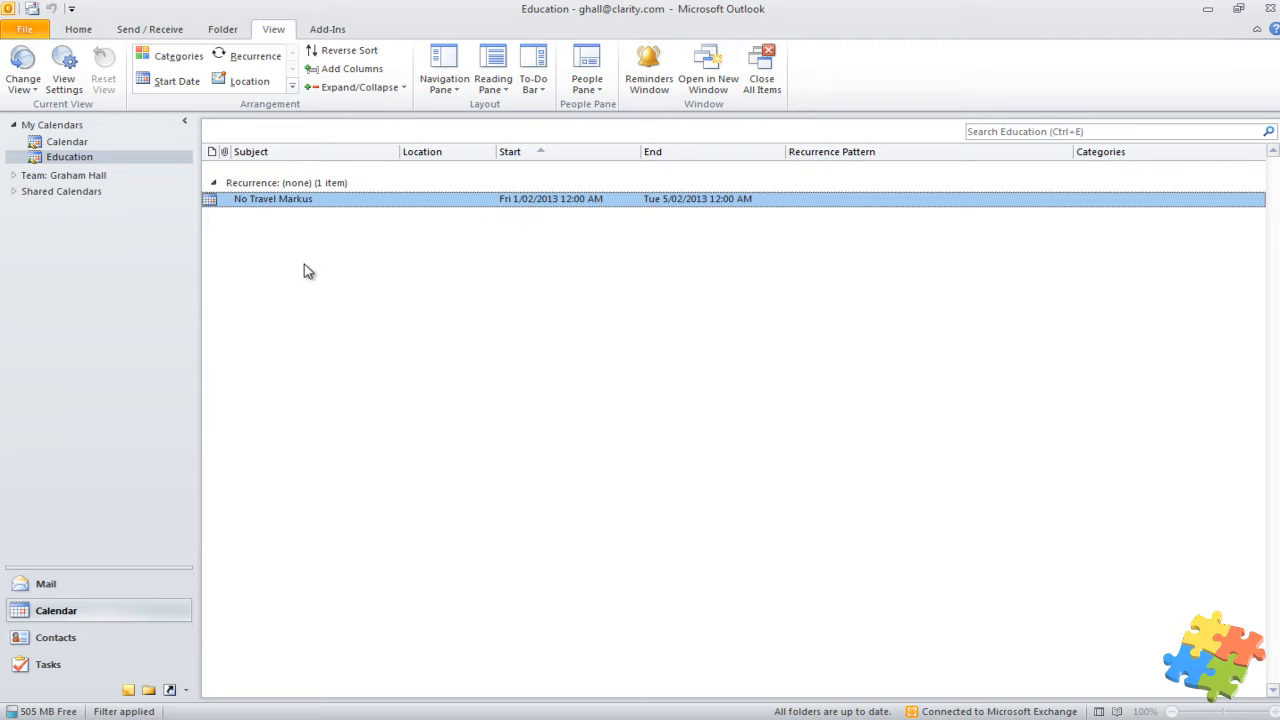
Return to the Calendar view and arrange it by full week.
{"action": "left_click", "coordinate": [36, 88]}
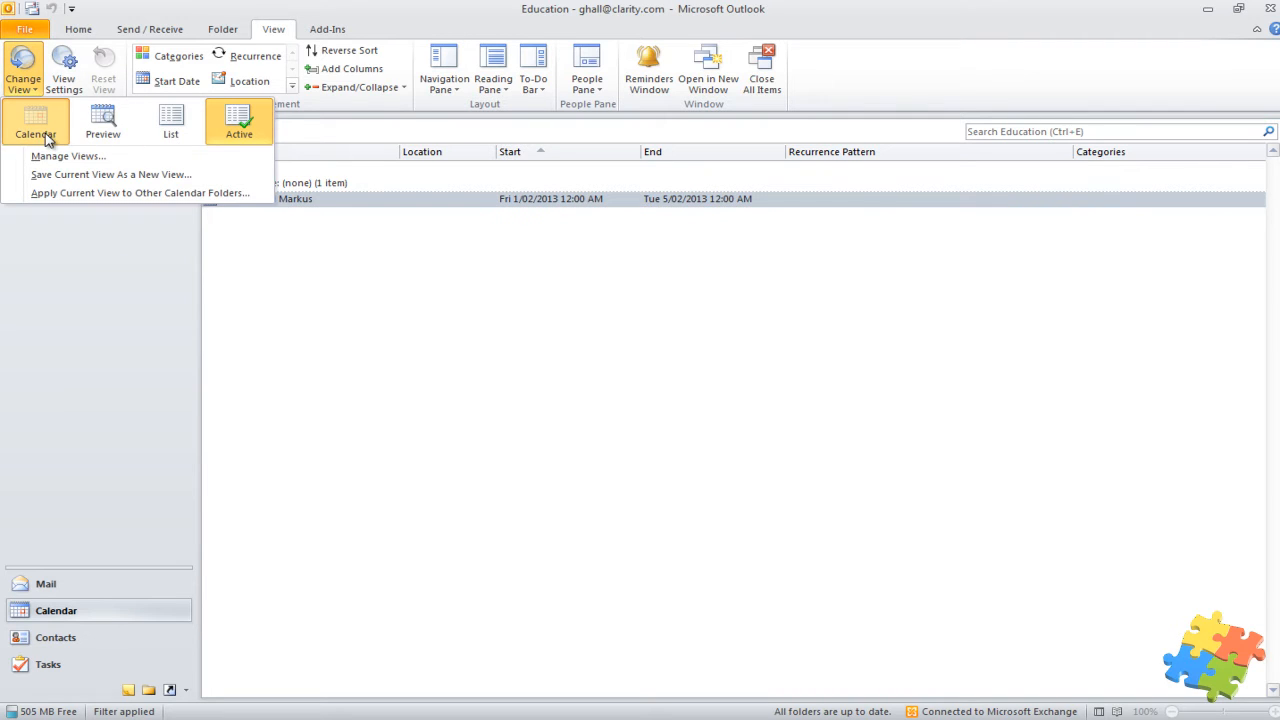
{"action": "left_click", "coordinate": [38, 124]}
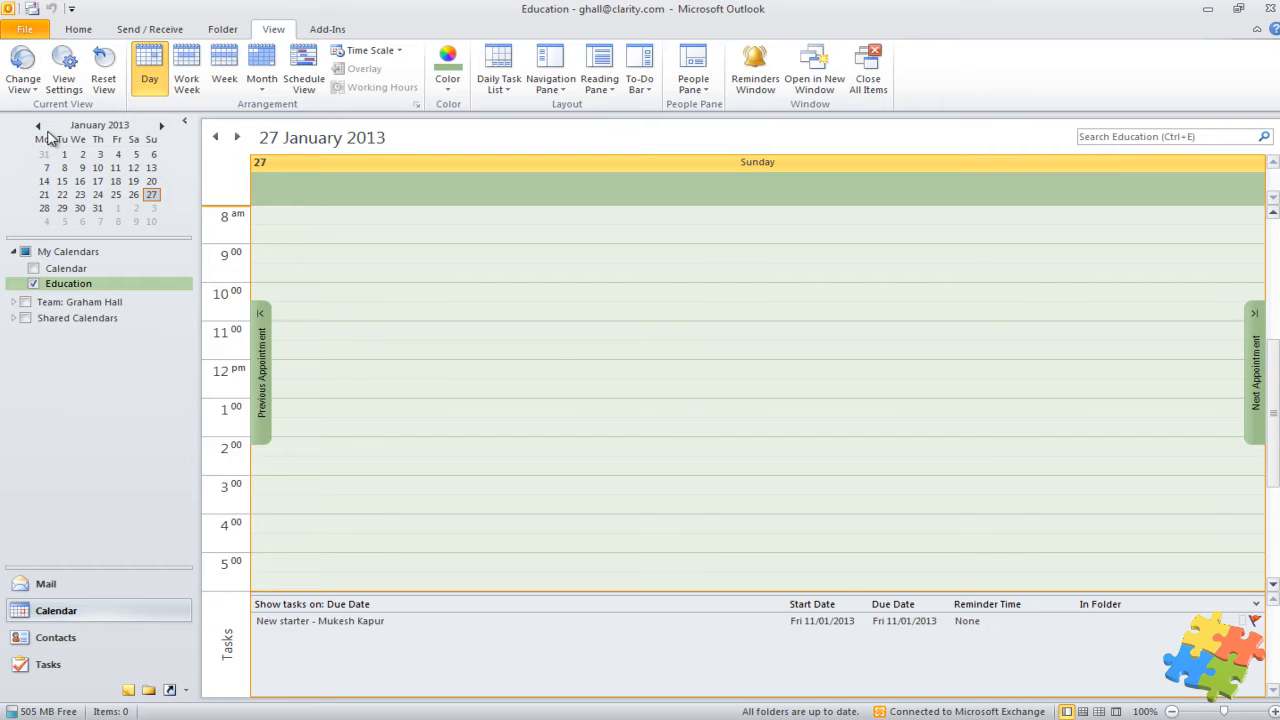
{"action": "left_click", "coordinate": [216, 55]}
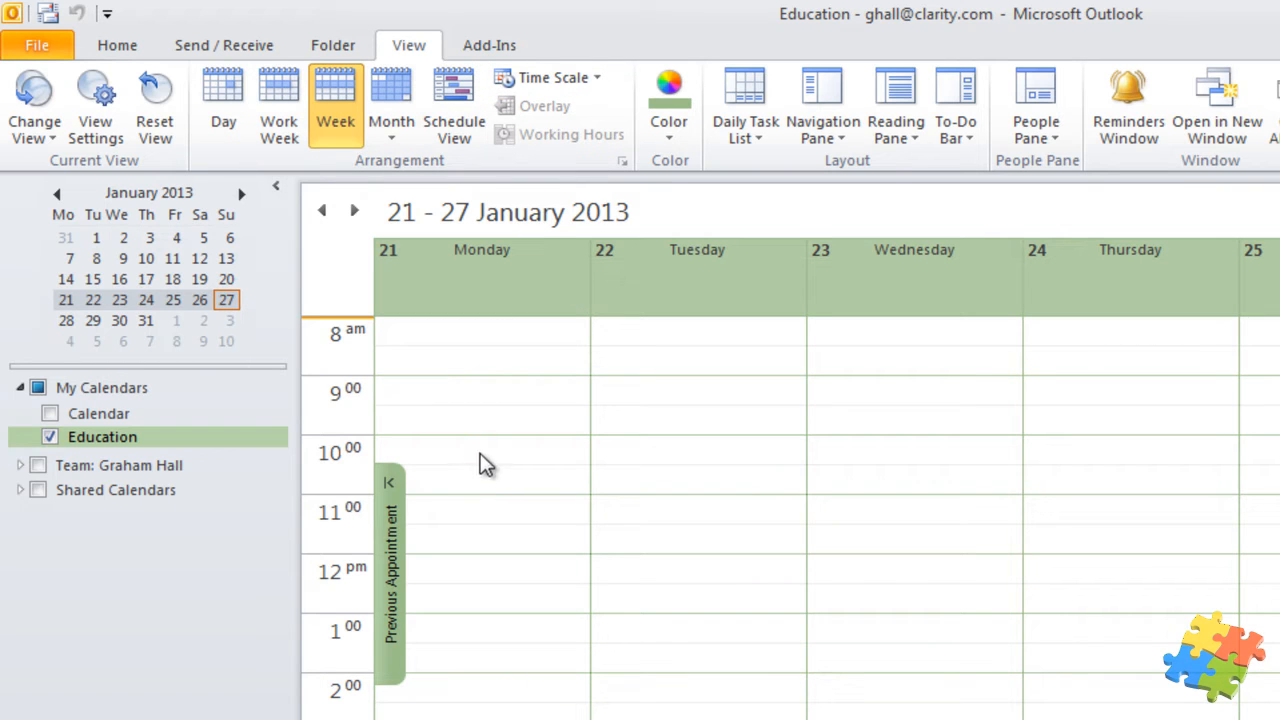
Try the 60-minute and 5-minute time scales on the week, and restore the 30-minute scale.
{"action": "left_click", "coordinate": [597, 78]}
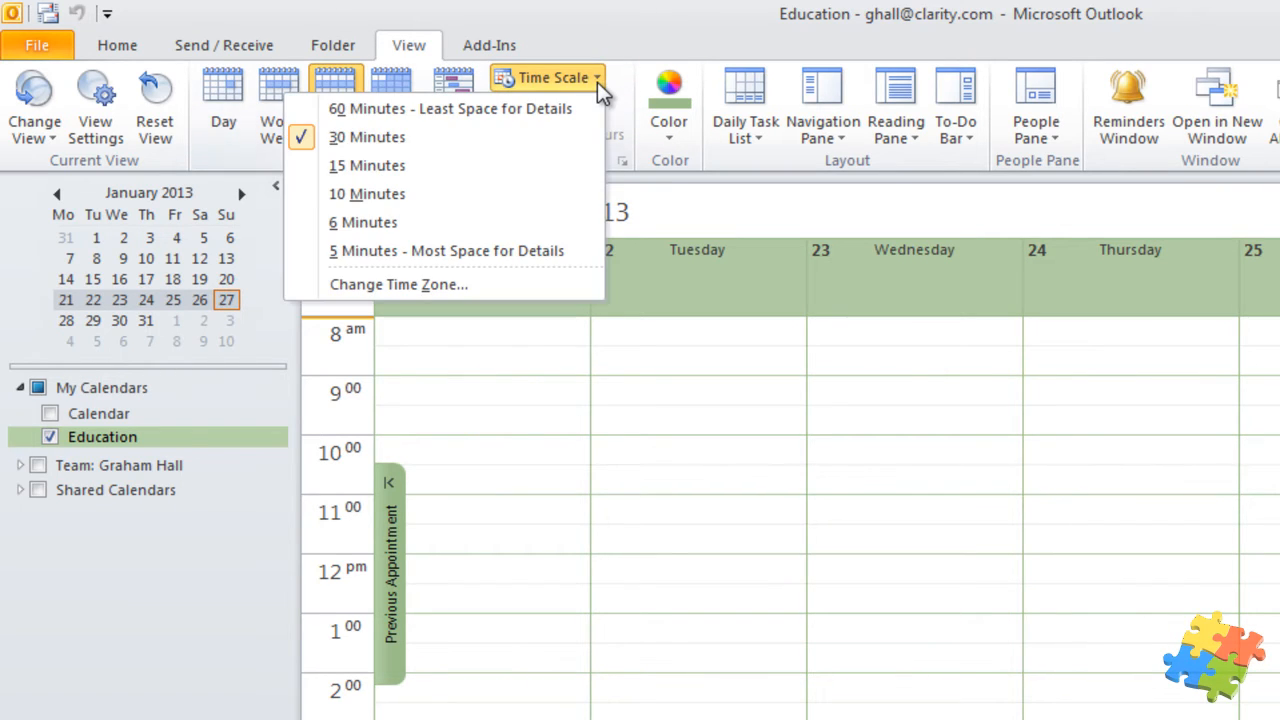
{"action": "left_click", "coordinate": [444, 110]}
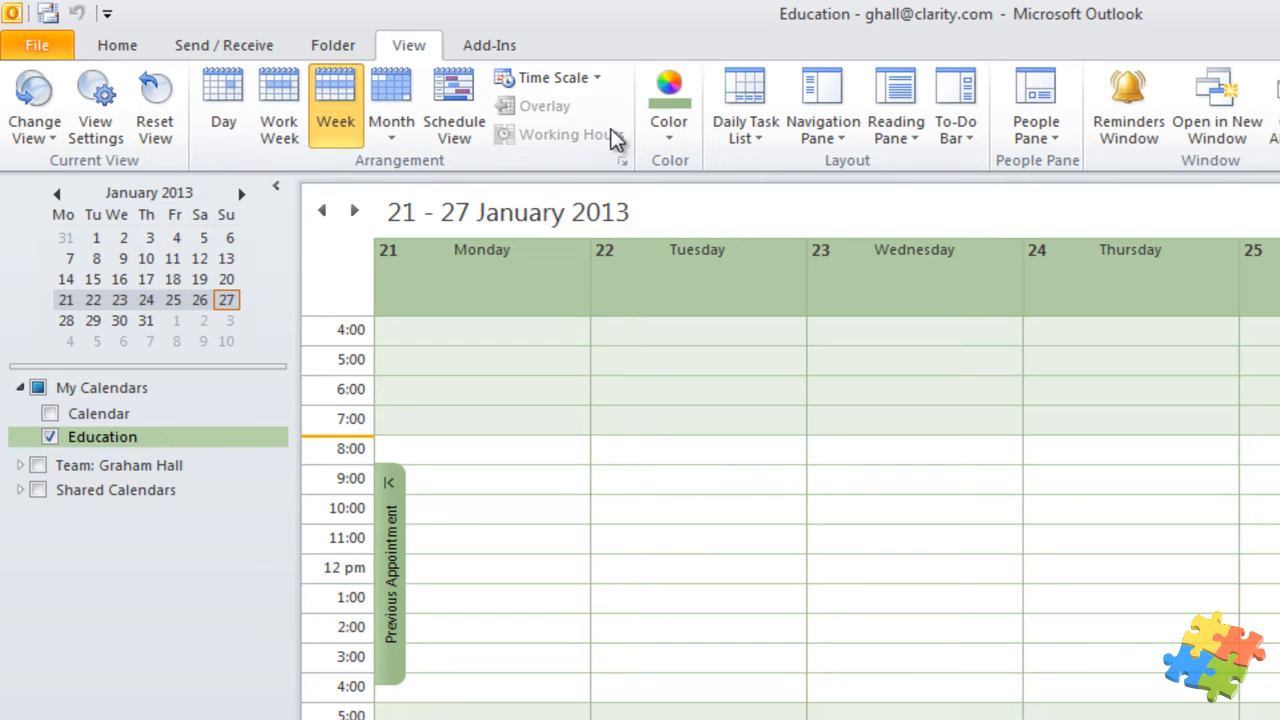
{"action": "left_click", "coordinate": [597, 78]}
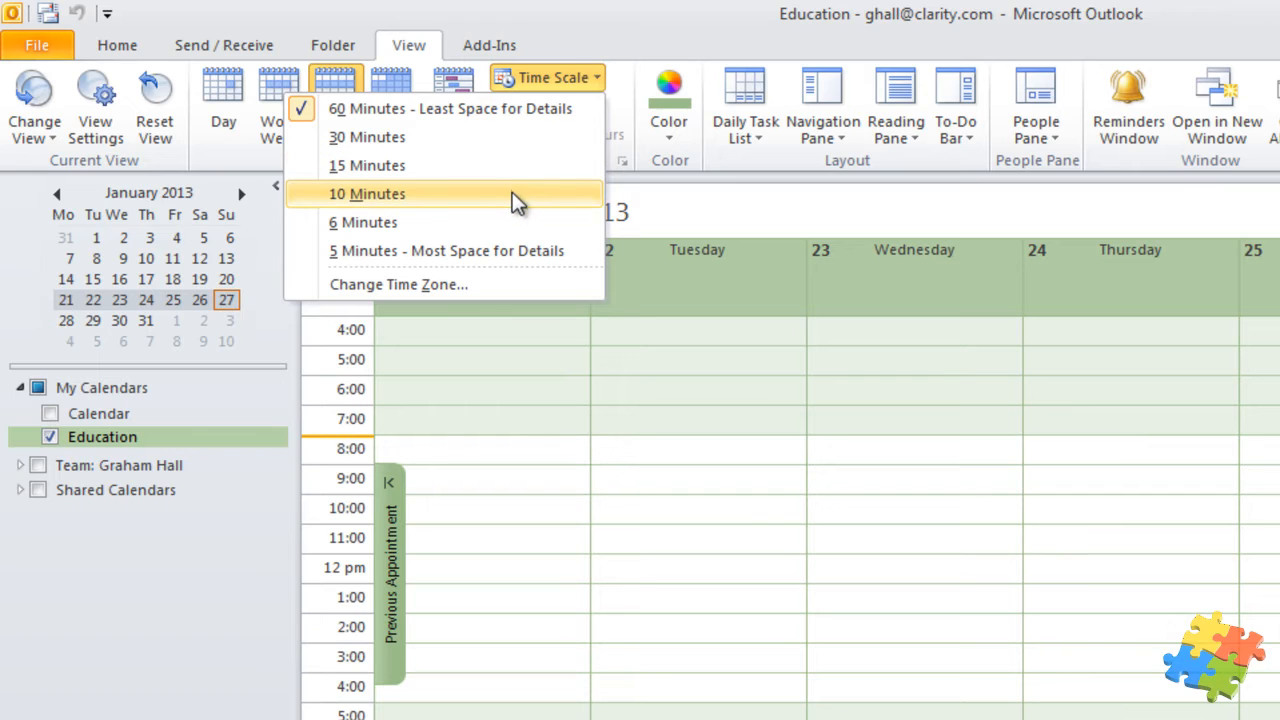
{"action": "left_click", "coordinate": [513, 252]}
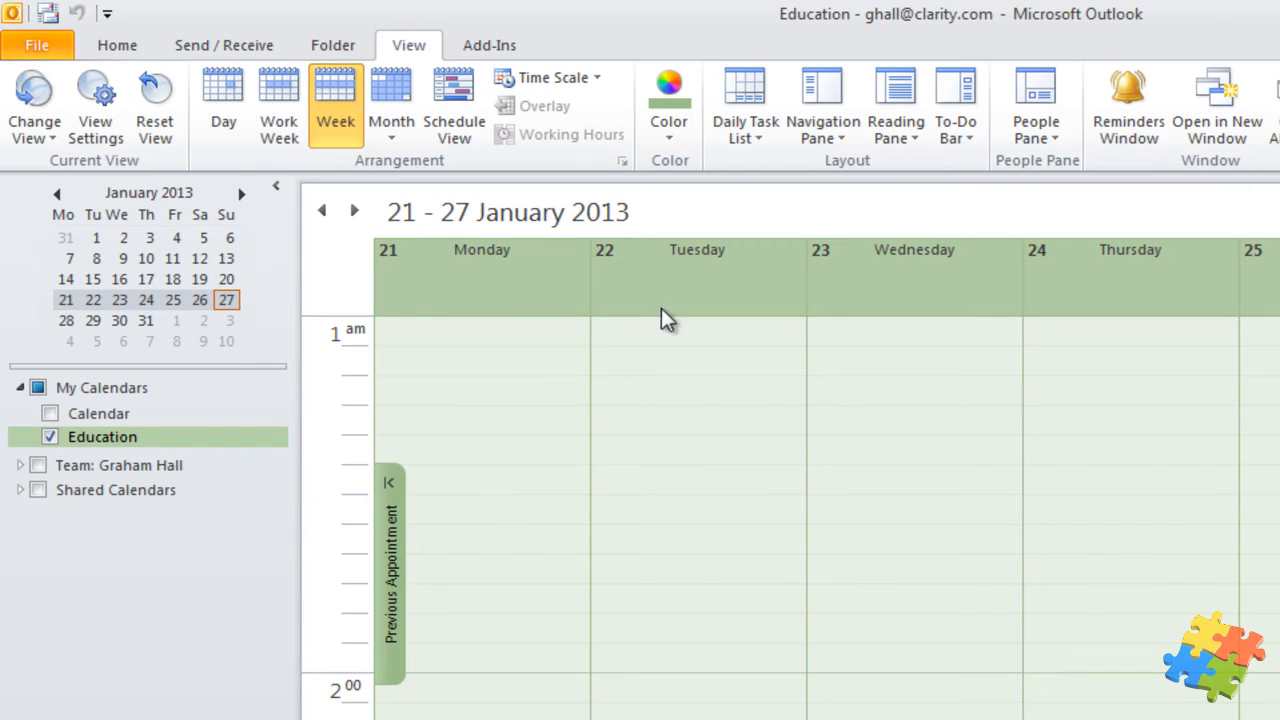
{"action": "left_click", "coordinate": [592, 78]}
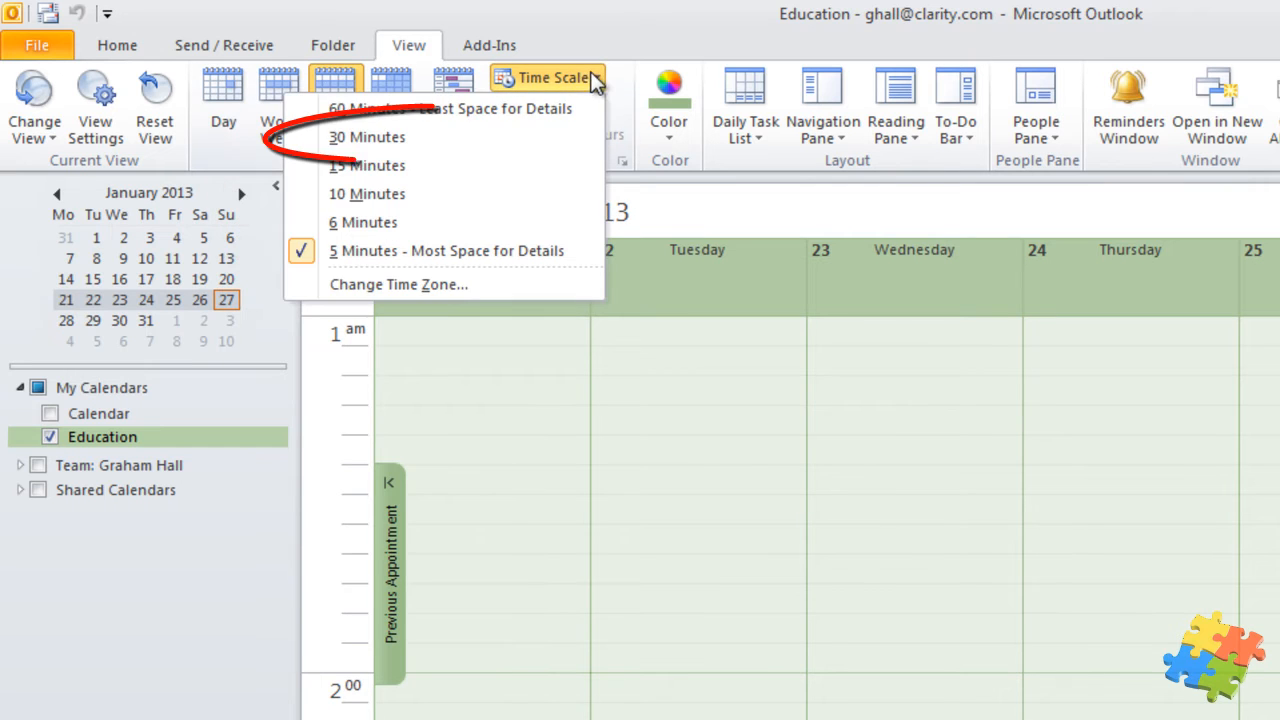
{"action": "left_click", "coordinate": [500, 136]}
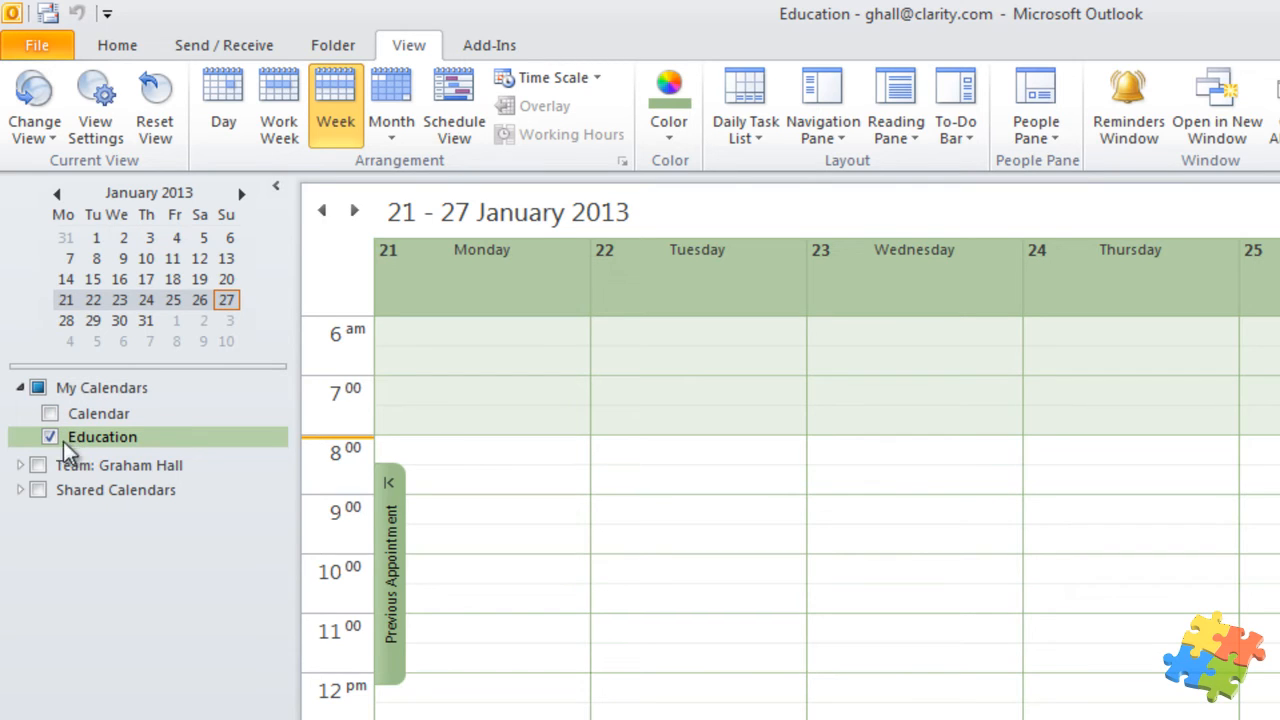
Overlay the main Calendar with Education, switch which one is in front, and display the combined calendars by month.
{"action": "left_click", "coordinate": [48, 413]}
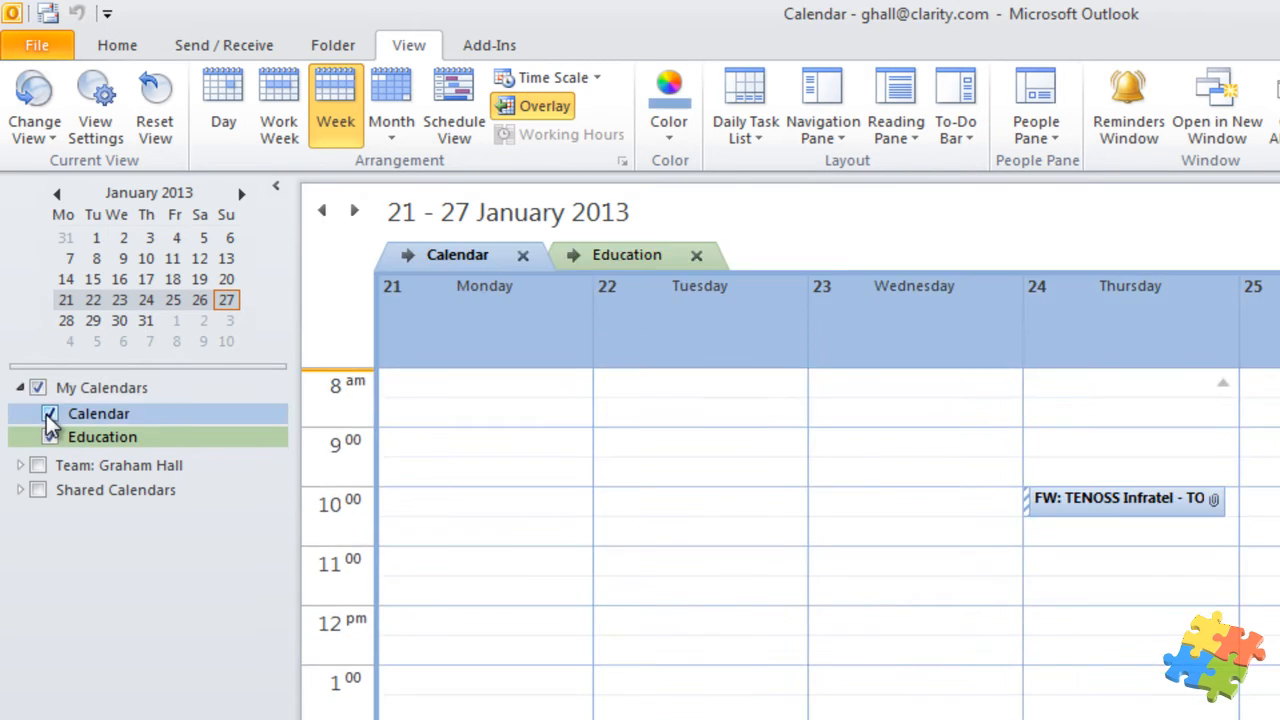
{"action": "left_click", "coordinate": [604, 258]}
{"action": "left_click", "coordinate": [445, 255]}
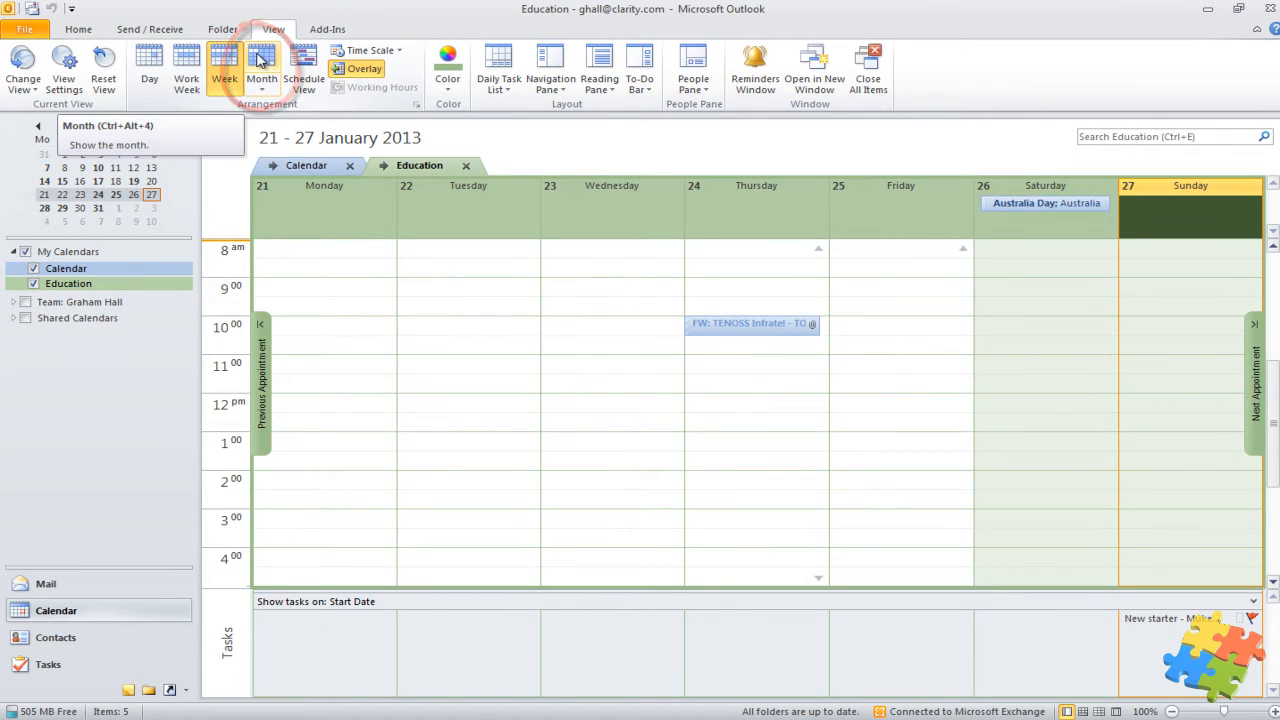
{"action": "left_click", "coordinate": [258, 60]}
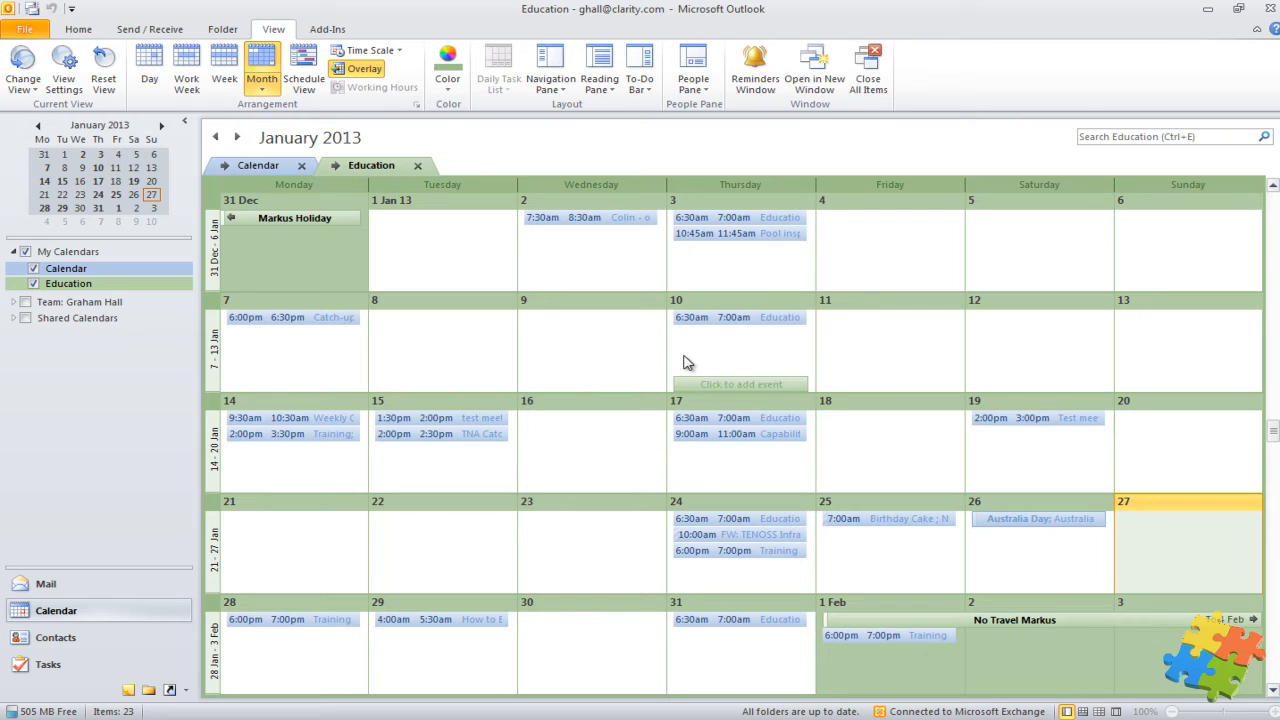
Create a new calendar folder named Personal under Education and display it beside the other calendars.
{"action": "left_click", "coordinate": [153, 282]}
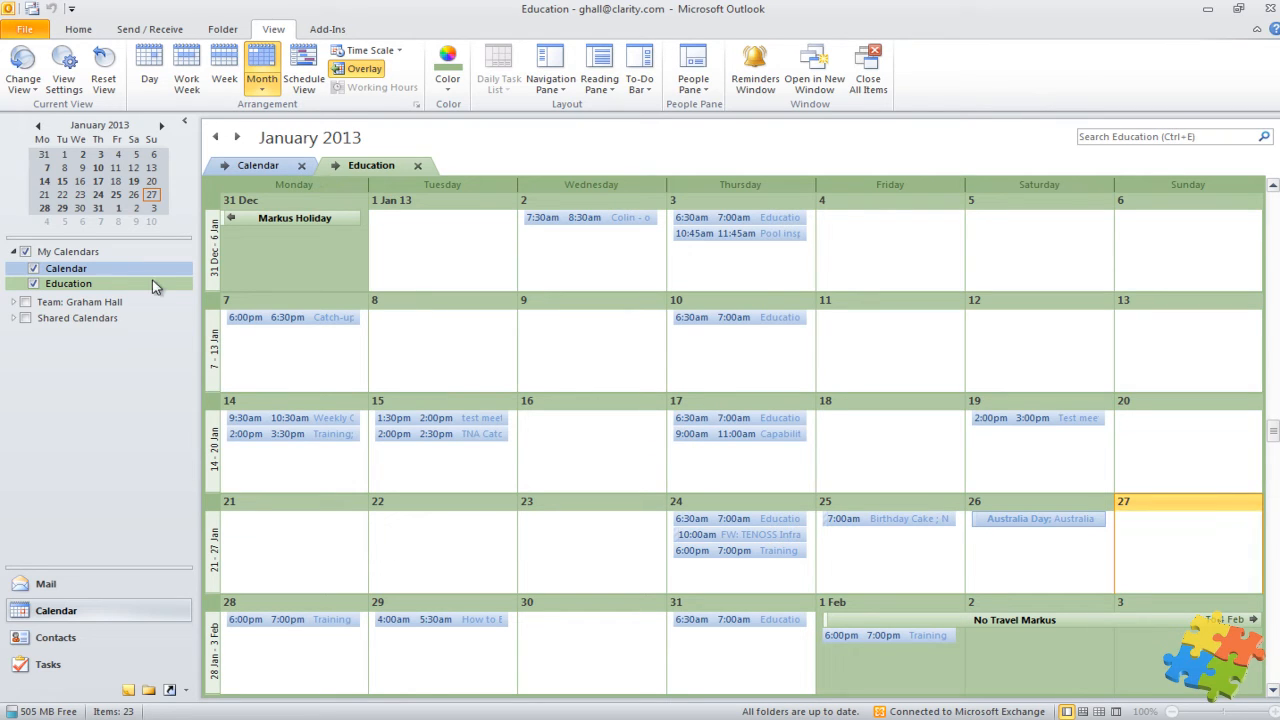
{"action": "right_click", "coordinate": [153, 283]}
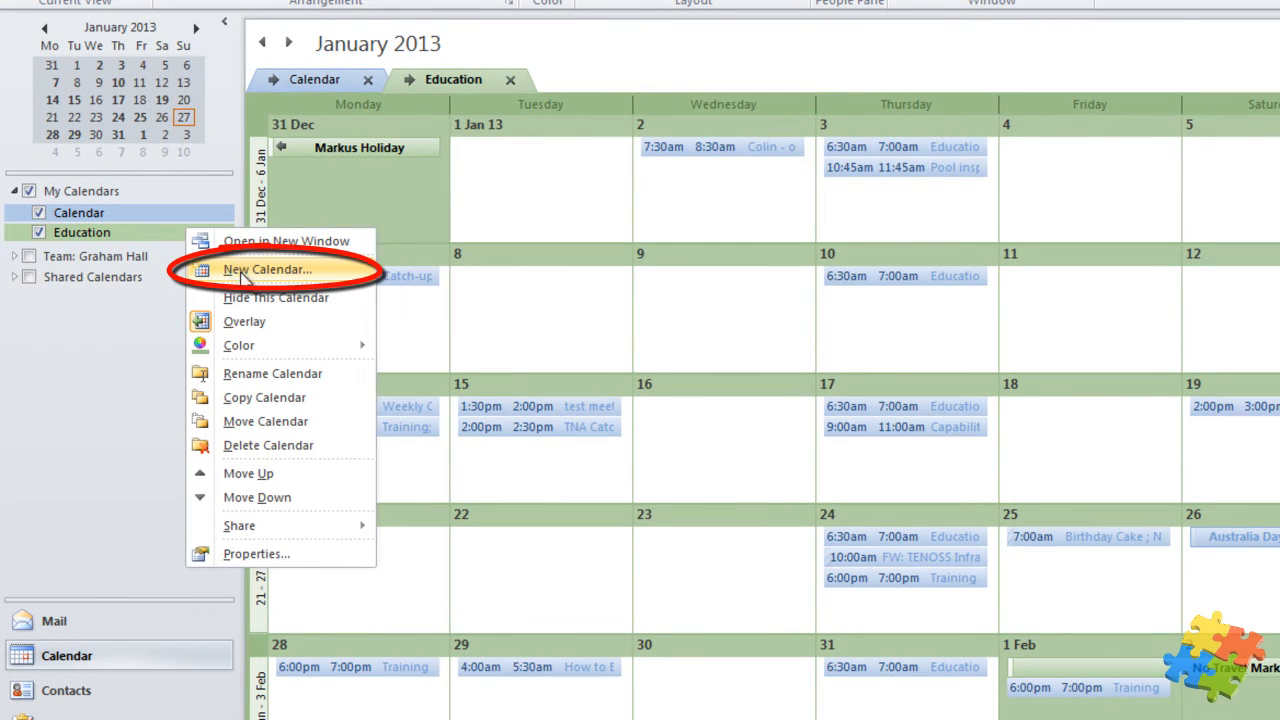
{"action": "left_click", "coordinate": [242, 274]}
{"action": "type", "text": "Personal"}
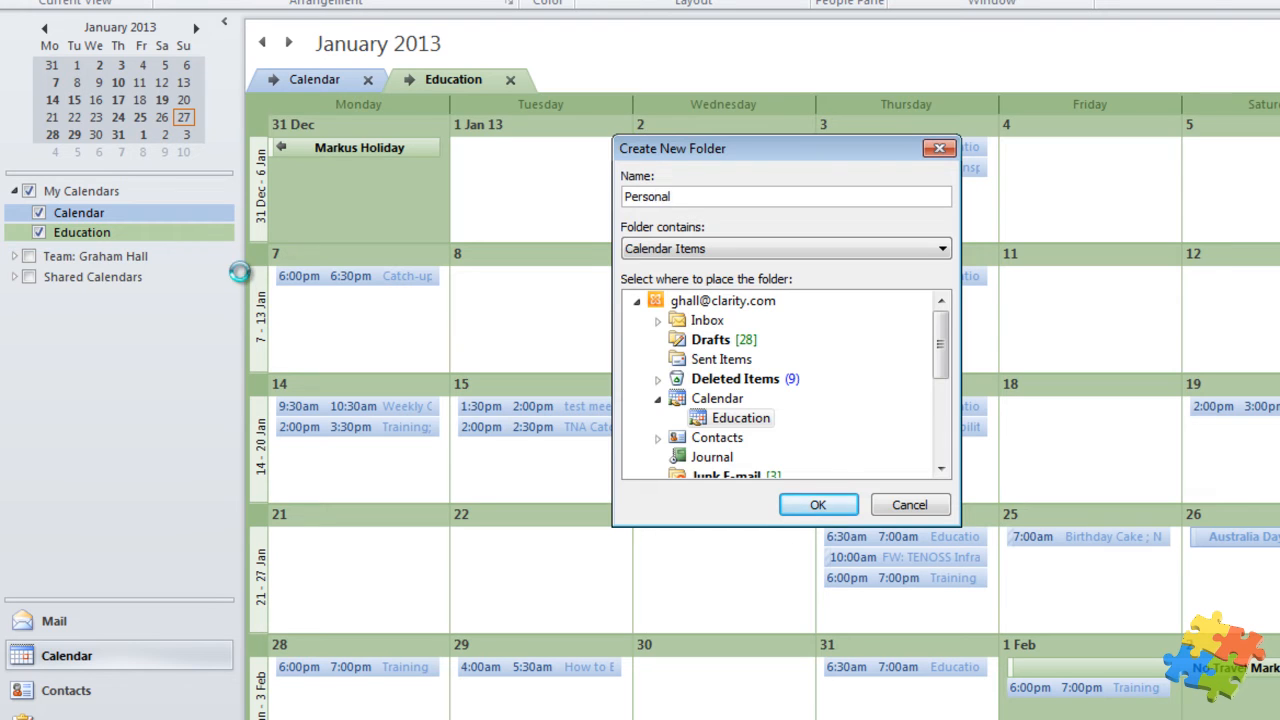
{"action": "key", "text": "Return"}
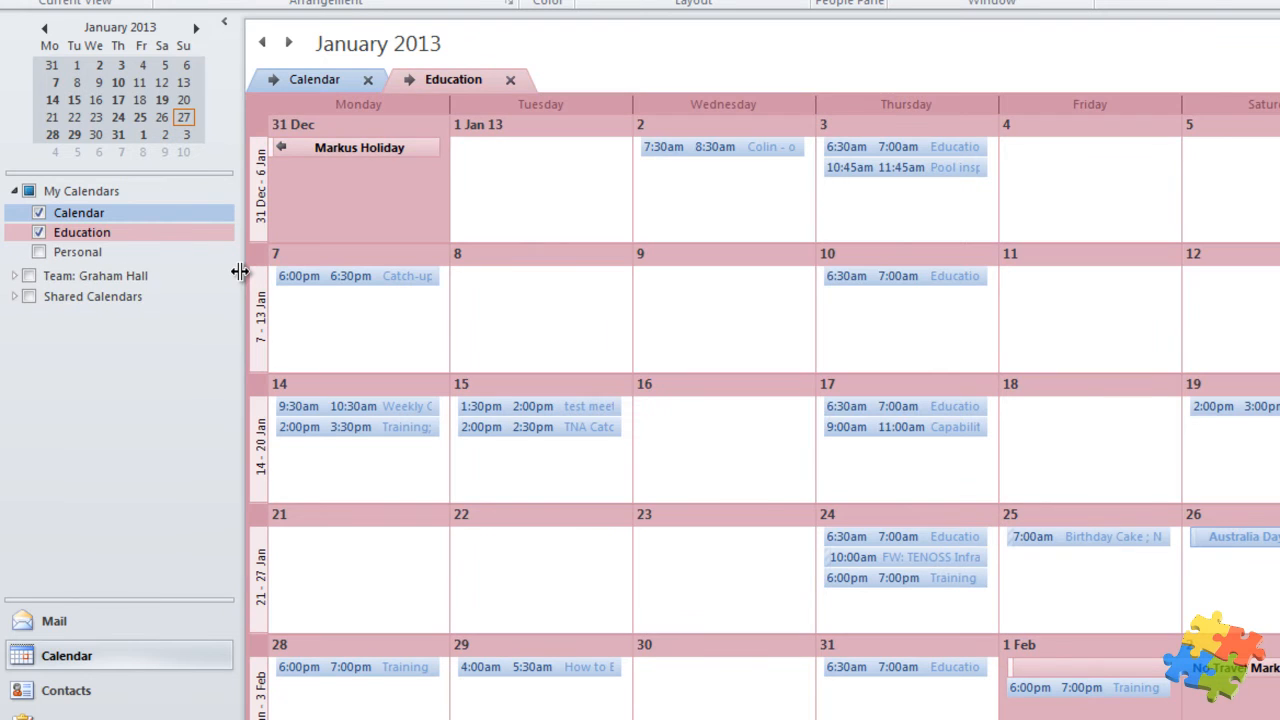
{"action": "left_click", "coordinate": [106, 254]}
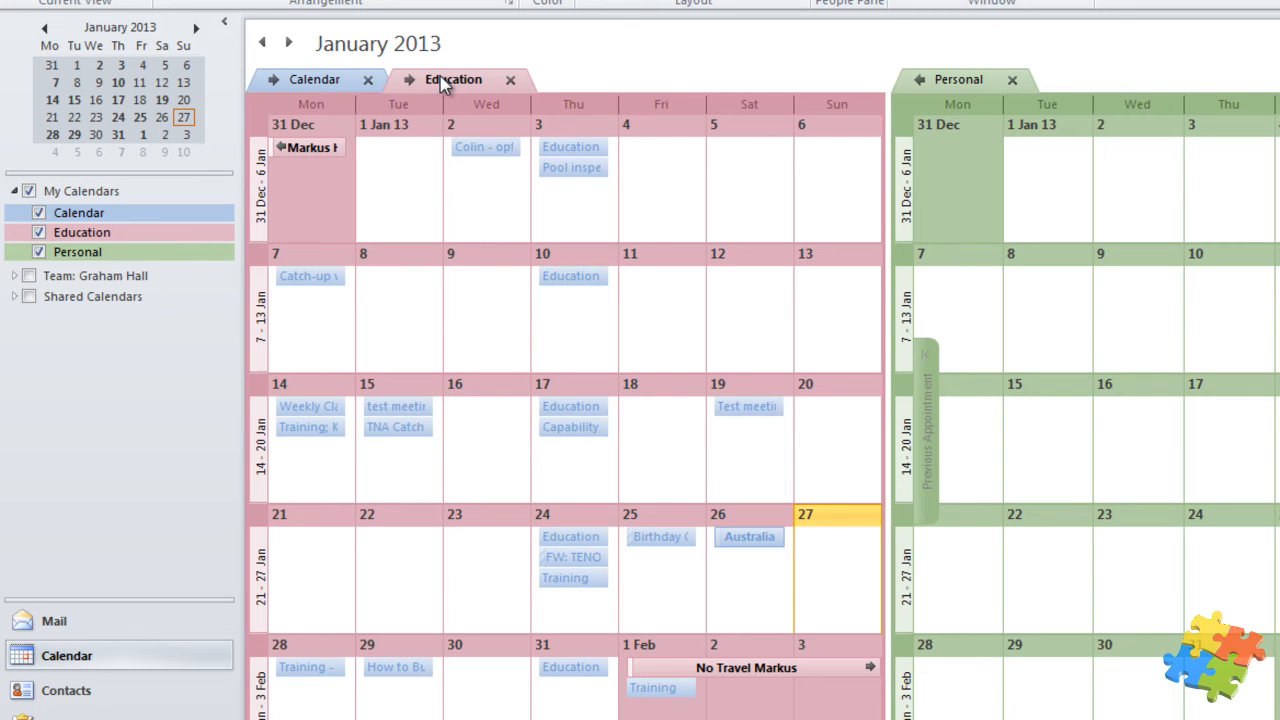
Overlay Personal on the other calendars, separate Personal and Education into side-by-side views, and overlay all three again with Education in front.
{"action": "left_click", "coordinate": [922, 82]}
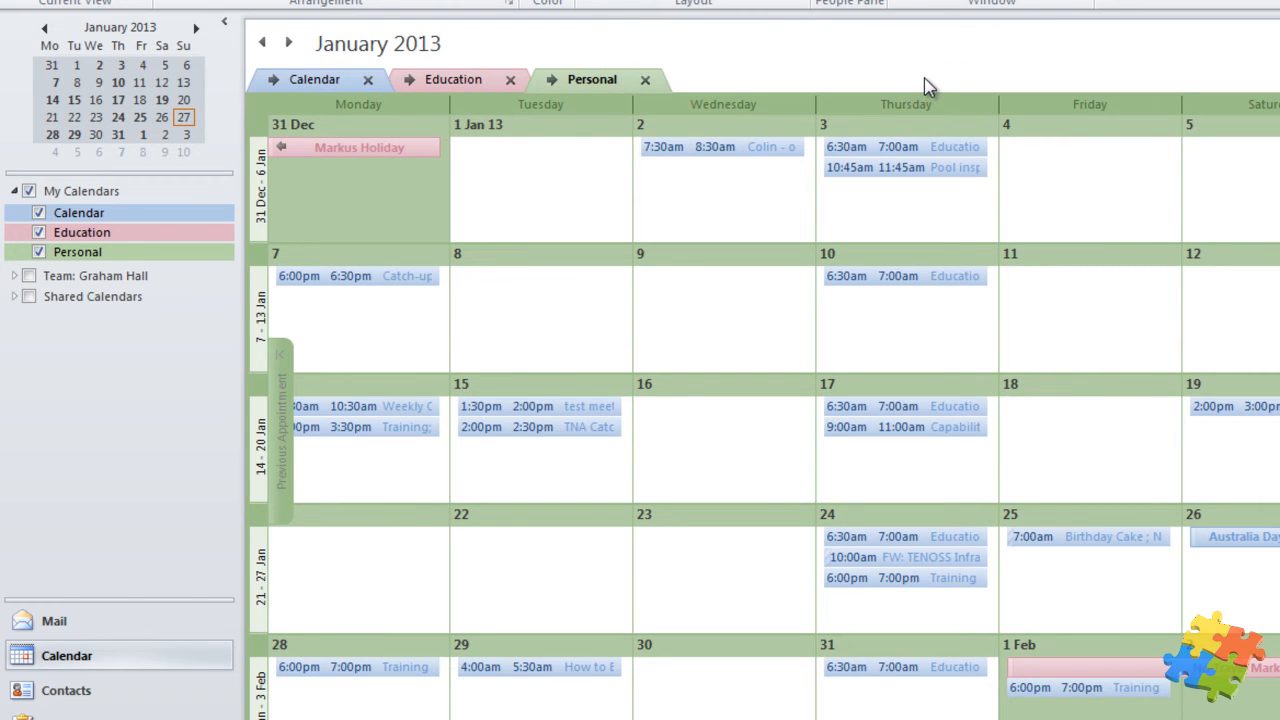
{"action": "left_click", "coordinate": [554, 84]}
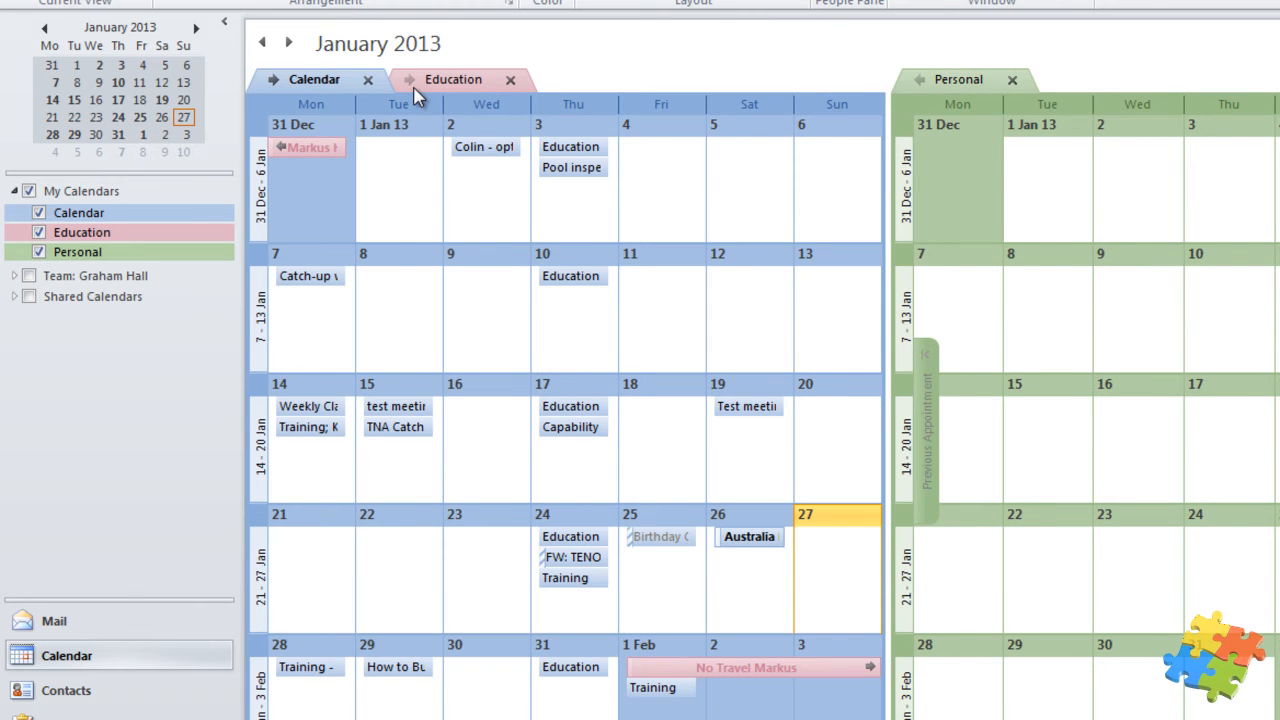
{"action": "left_click", "coordinate": [412, 85]}
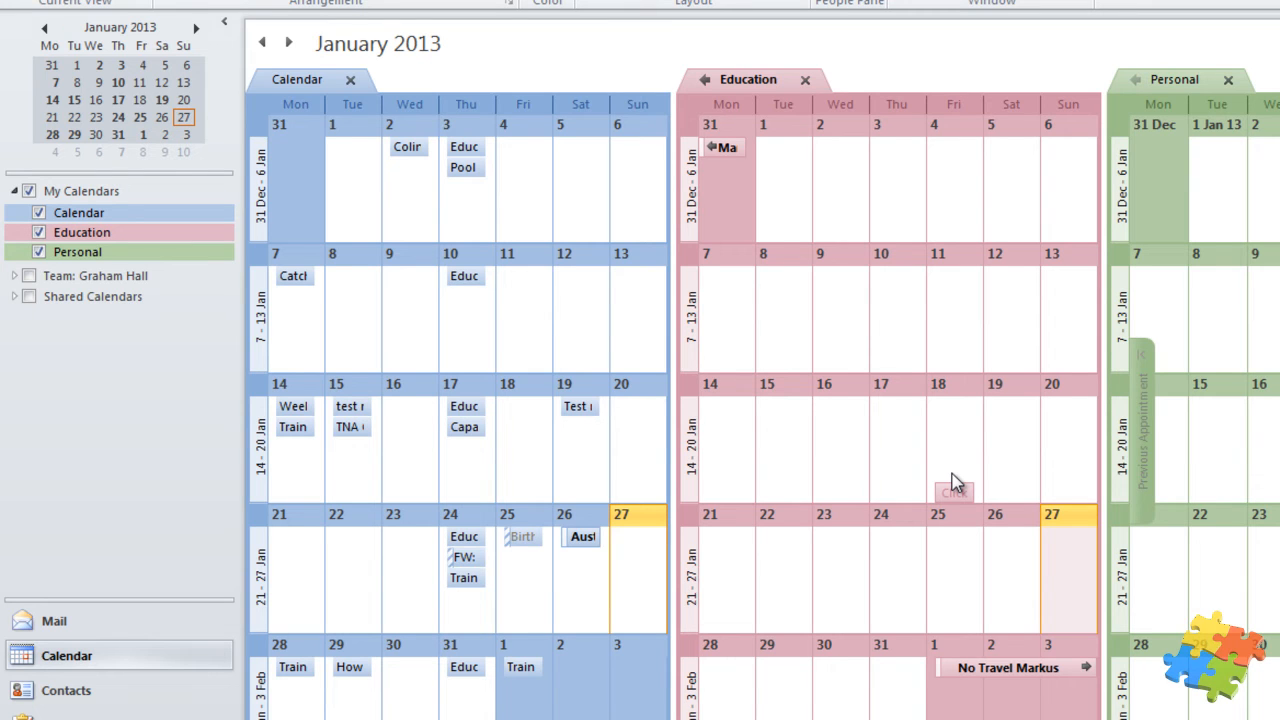
{"action": "left_click", "coordinate": [1136, 80]}
{"action": "left_click", "coordinate": [920, 82]}
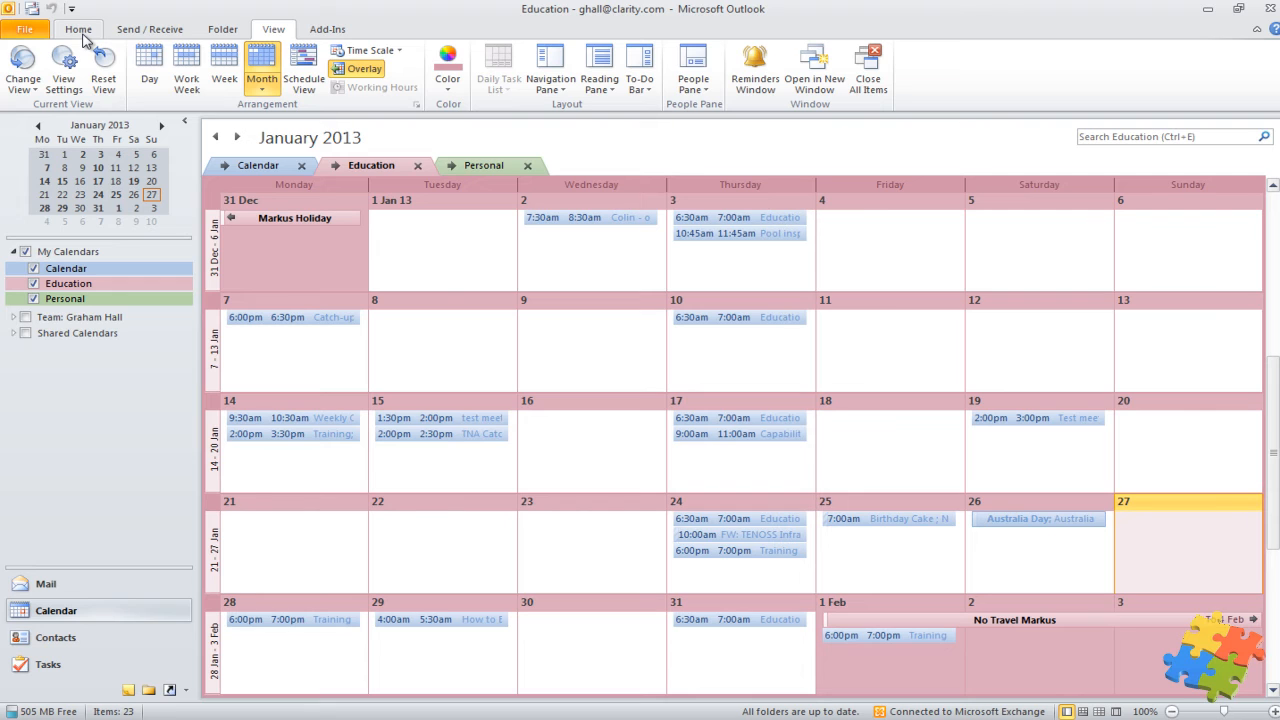
Arrange the overlaid calendars by full week and bring the early morning hours from 6 am into view.
{"action": "left_click", "coordinate": [80, 30]}
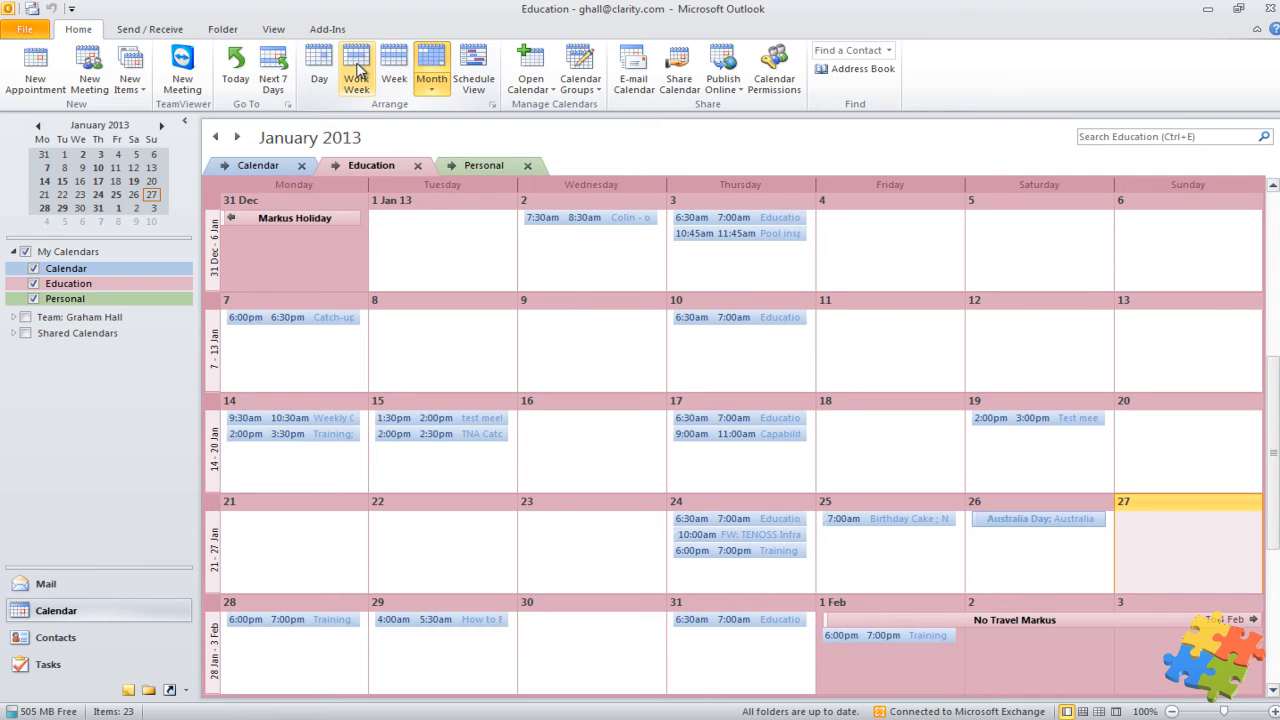
{"action": "left_click", "coordinate": [393, 72]}
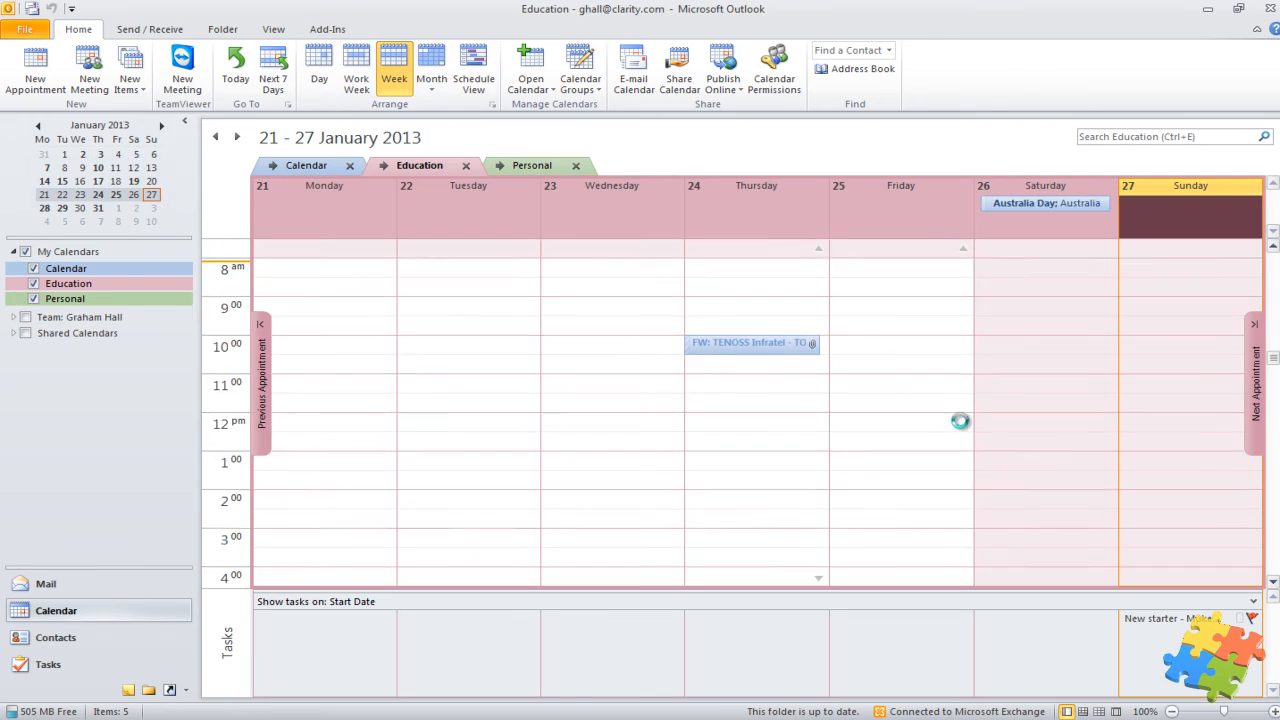
{"action": "scroll", "coordinate": [960, 420], "scroll_direction": "up", "scroll_amount": 3}
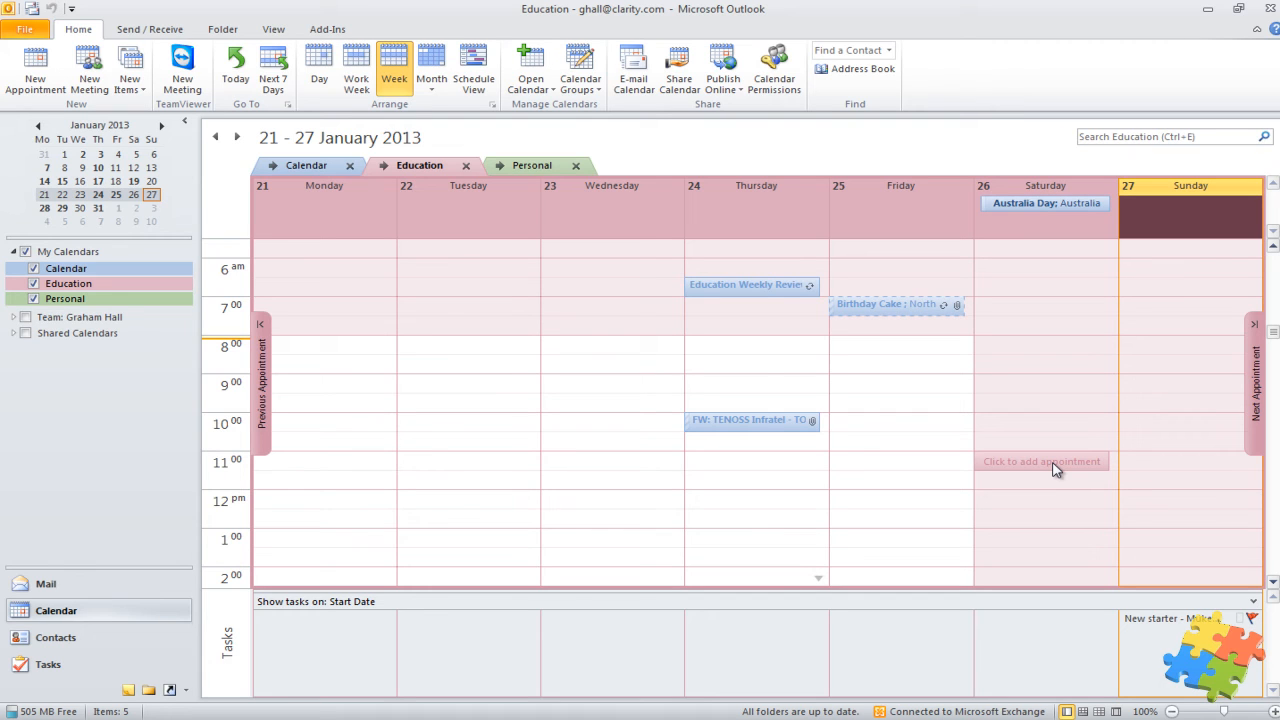
Examine the program's calendar options, including work time, reminders, display options and time zones, and close them without saving.
{"action": "left_click", "coordinate": [491, 105]}
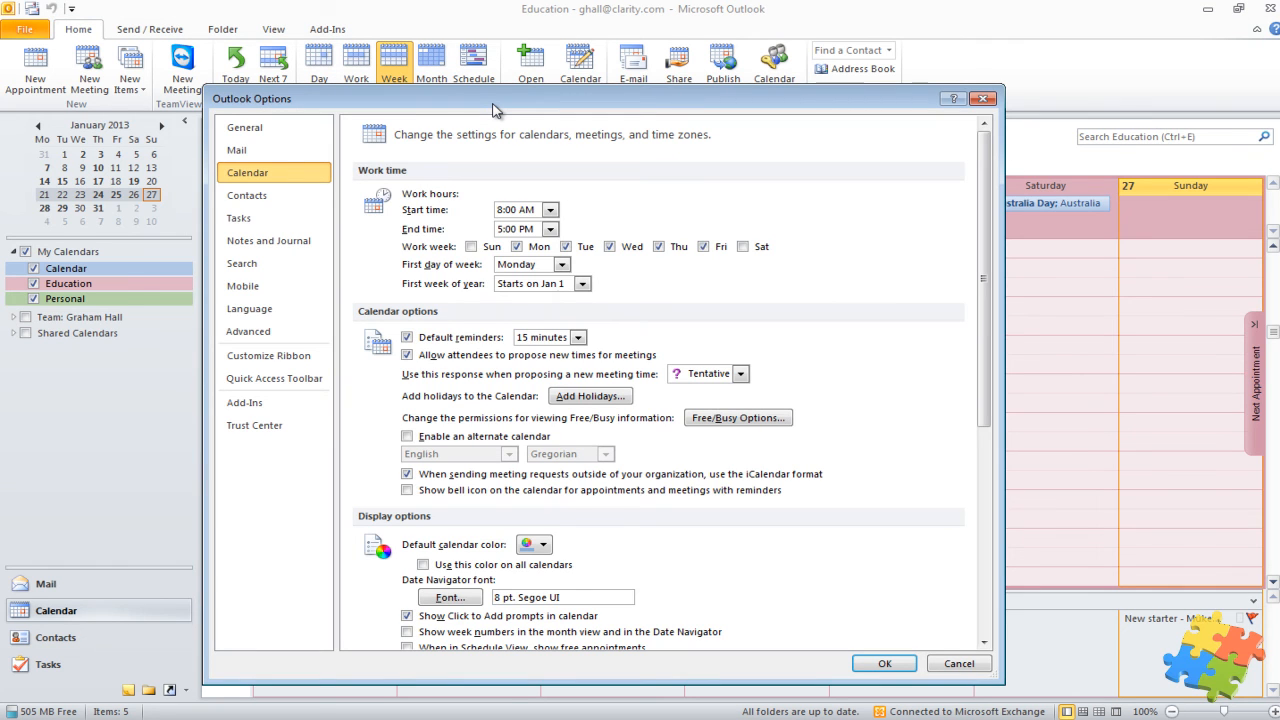
{"action": "left_click", "coordinate": [958, 664]}
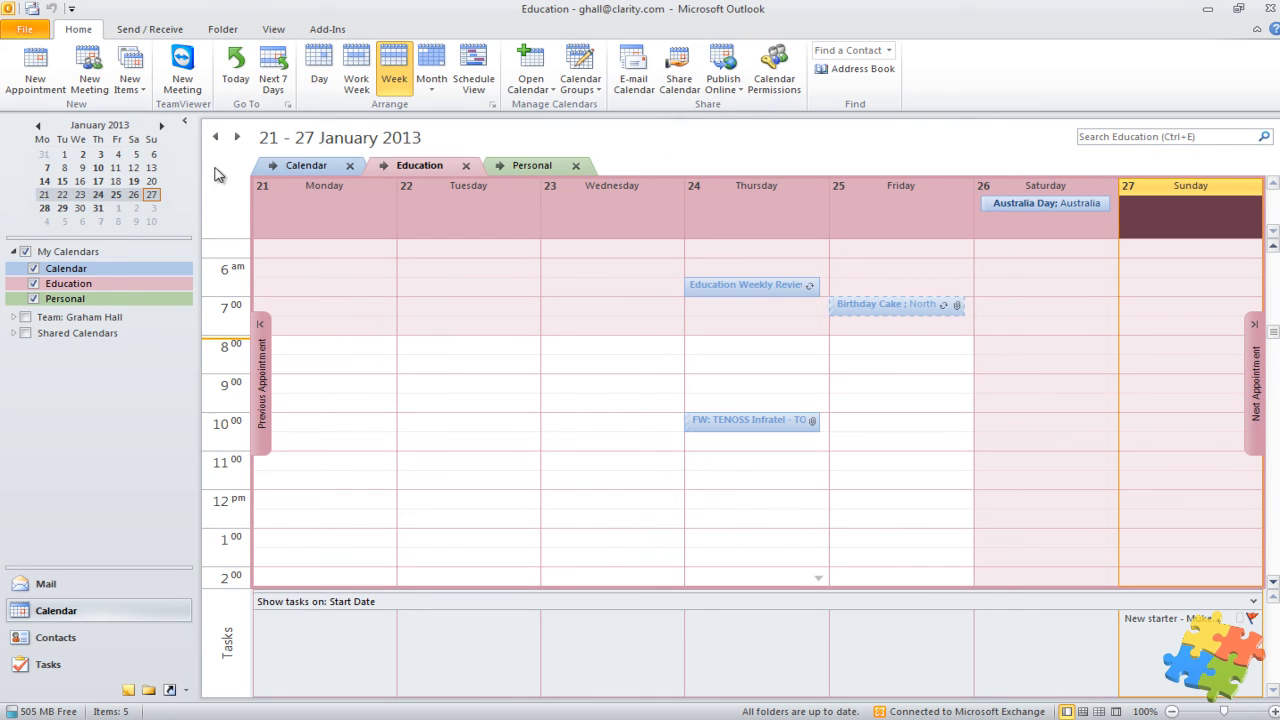
{"action": "left_click", "coordinate": [22, 37]}
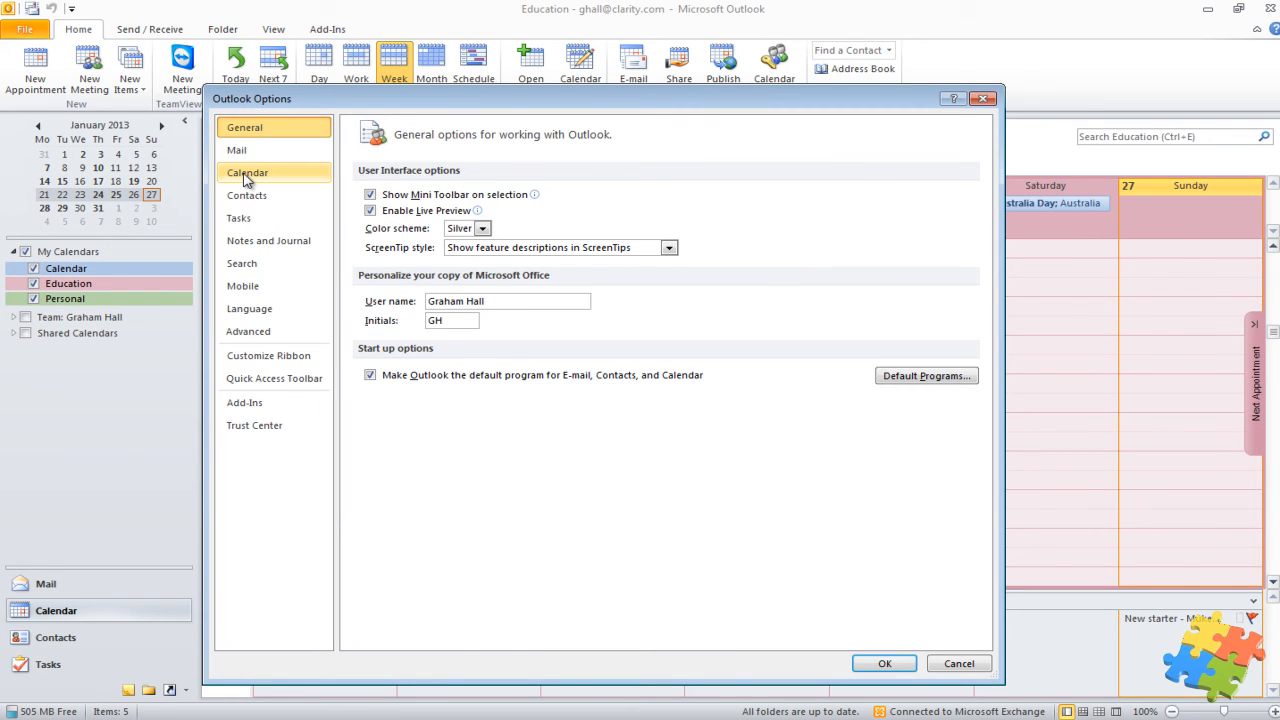
{"action": "left_click", "coordinate": [245, 174]}
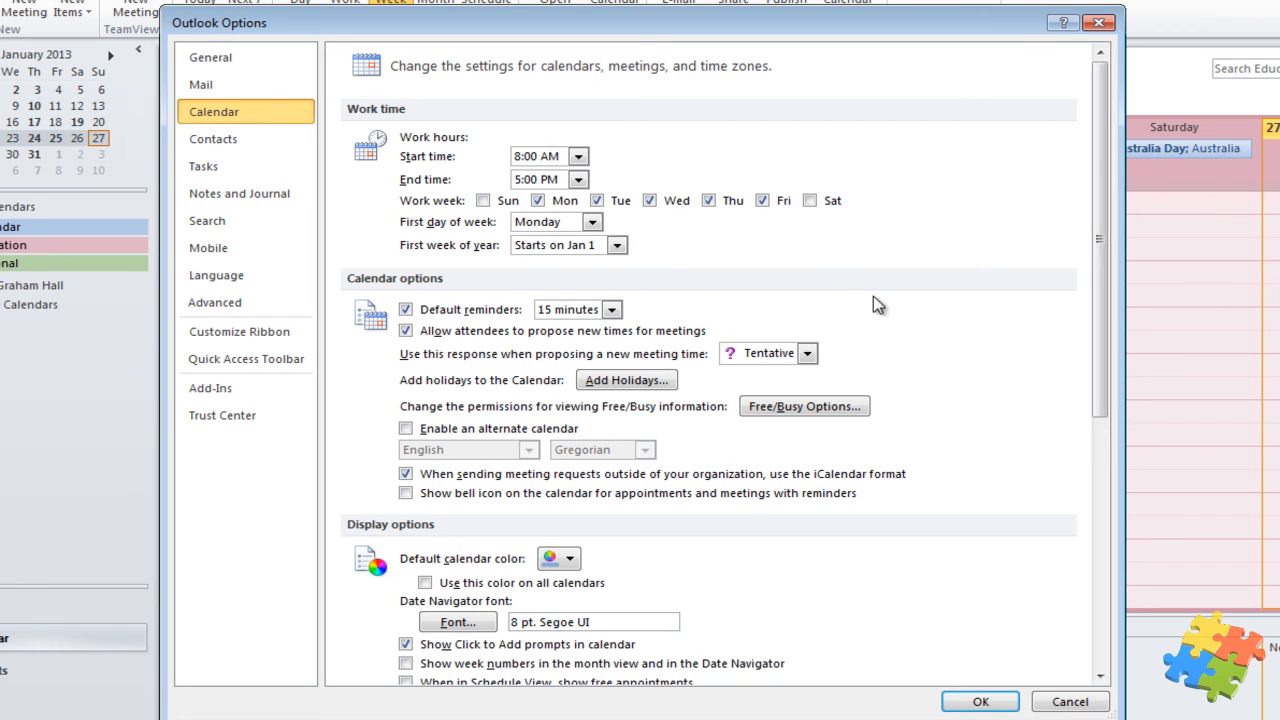
{"action": "scroll", "coordinate": [1032, 395], "scroll_direction": "down", "scroll_amount": 5}
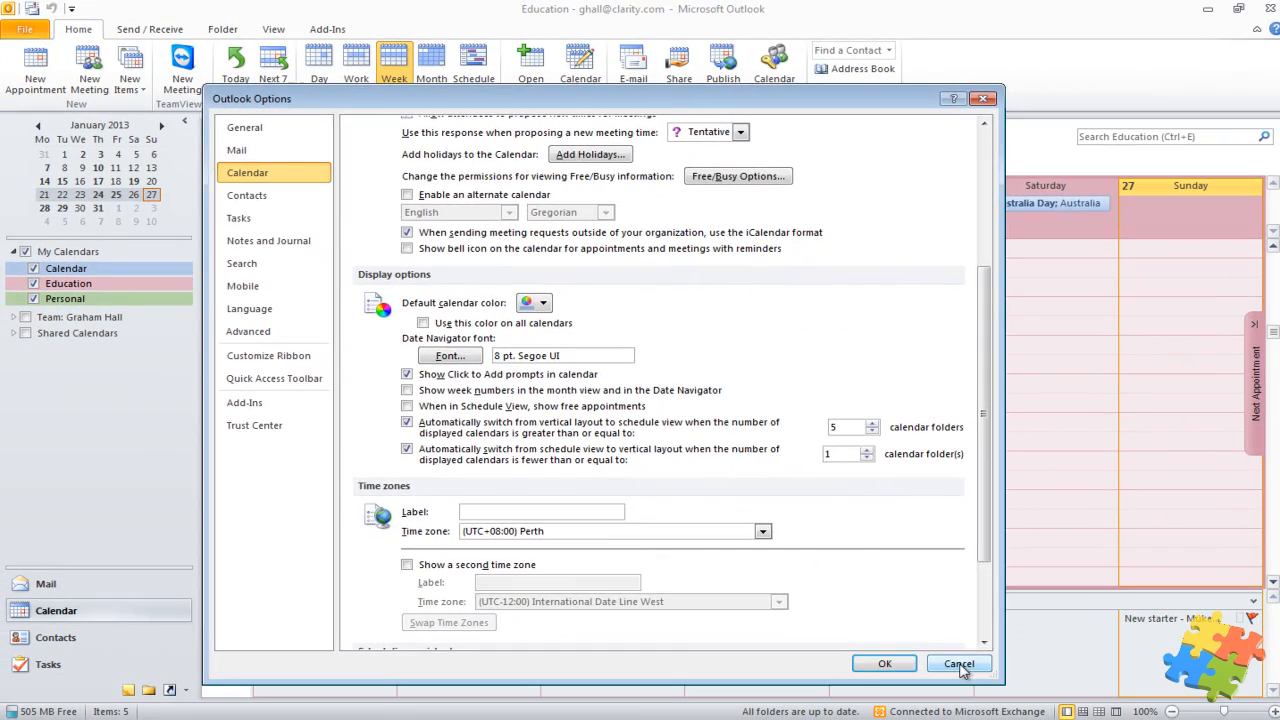
{"action": "left_click", "coordinate": [1061, 698]}
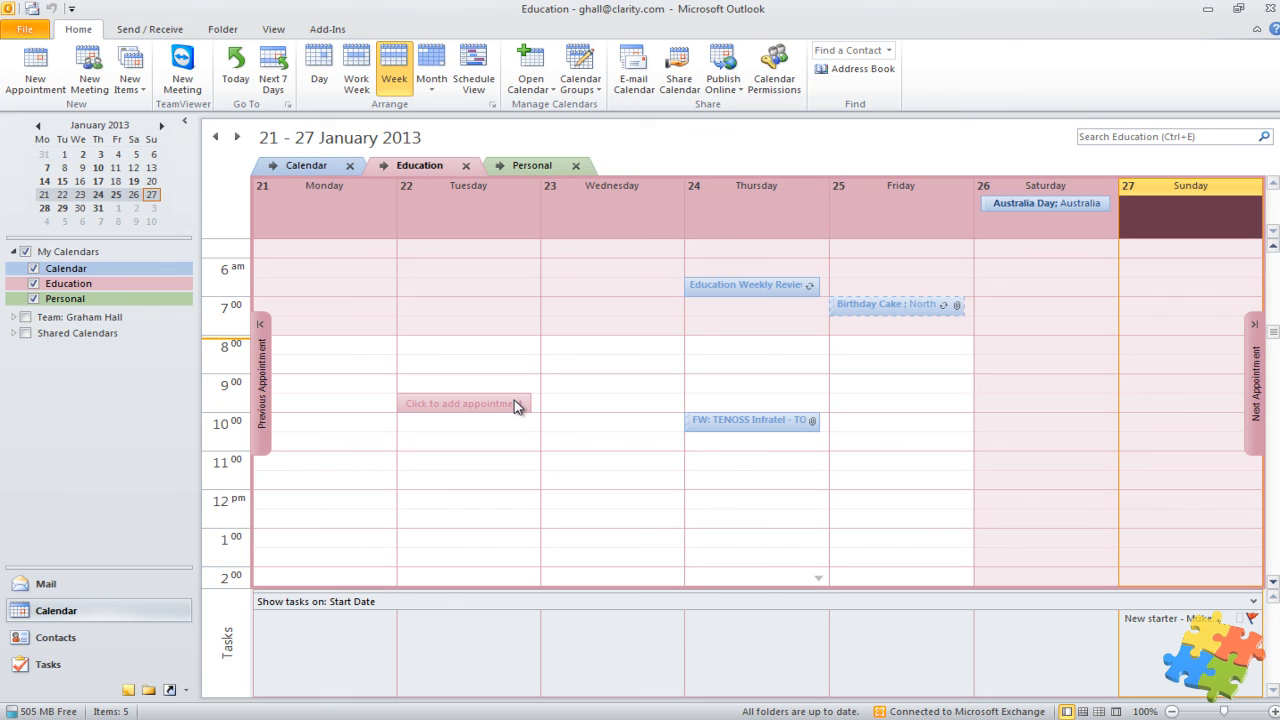
Hide the Personal calendar from the overlaid week view.
{"action": "left_click", "coordinate": [34, 299]}
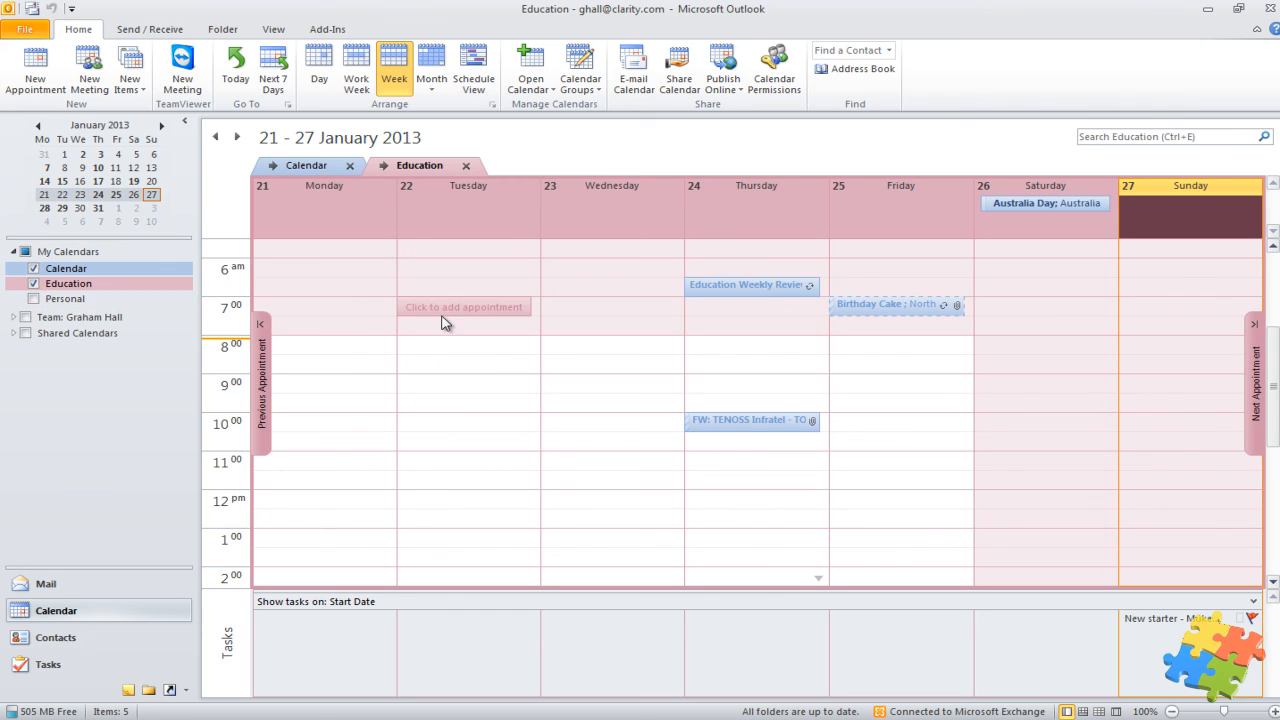